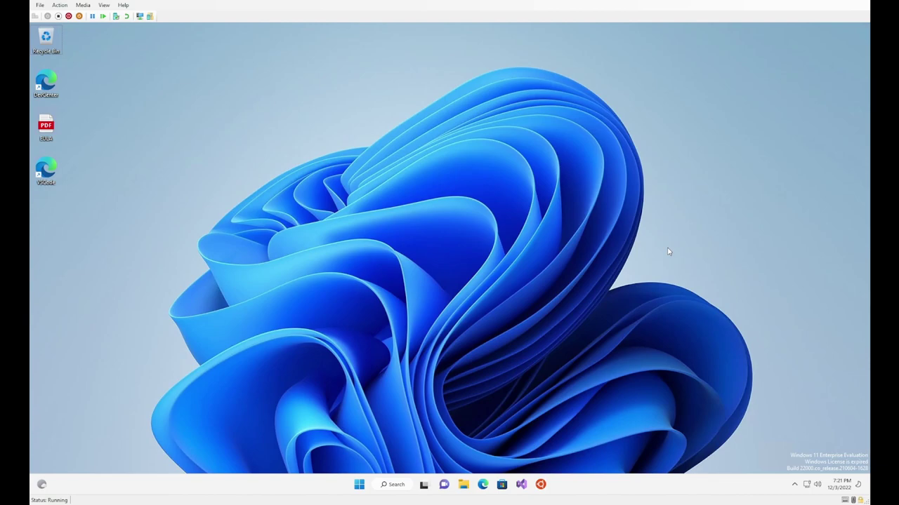
- Check the notifications and calendar panel and the Widgets panel, closing each again
click(849, 490)
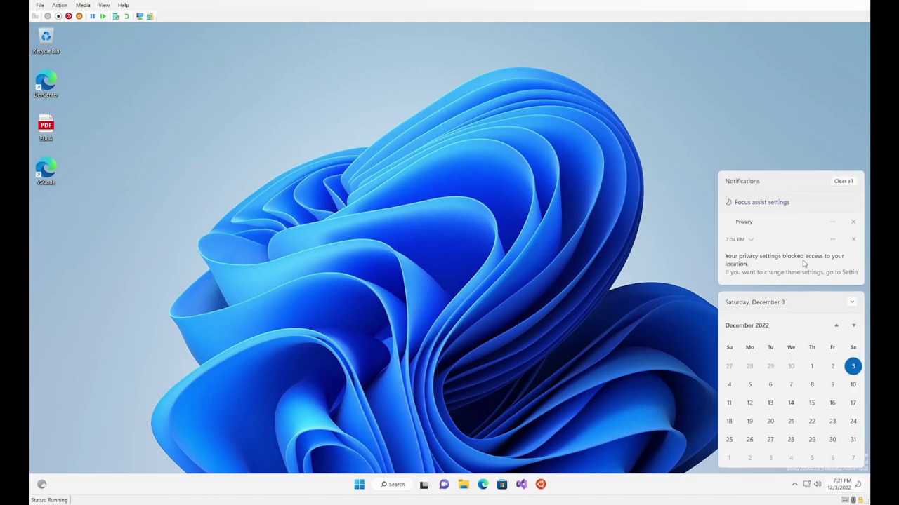
click(625, 344)
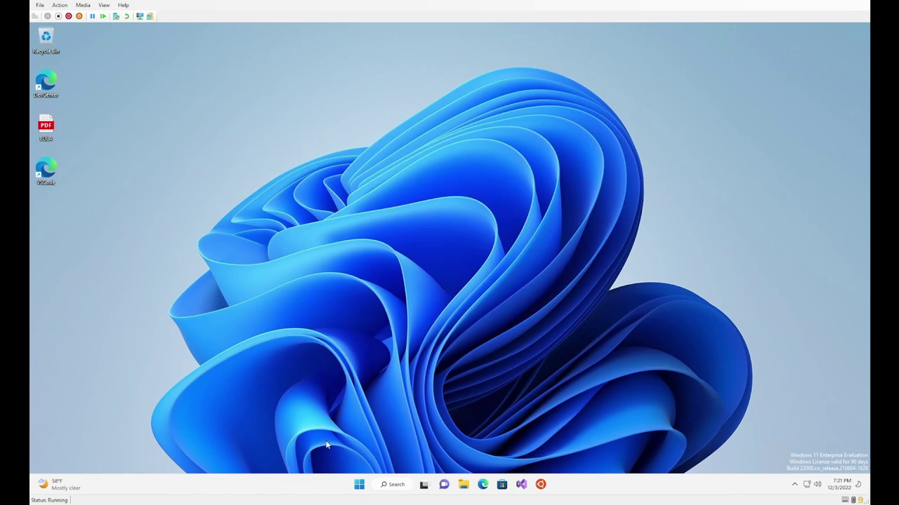
click(69, 490)
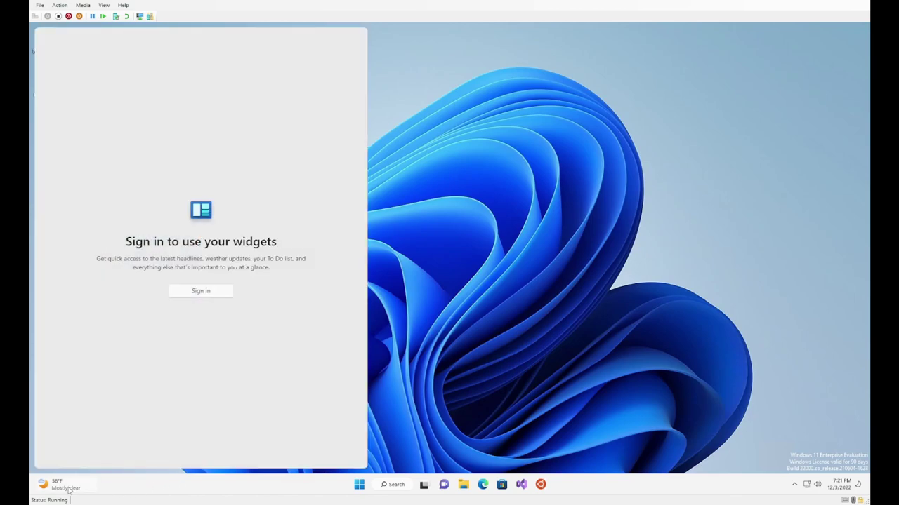
click(68, 490)
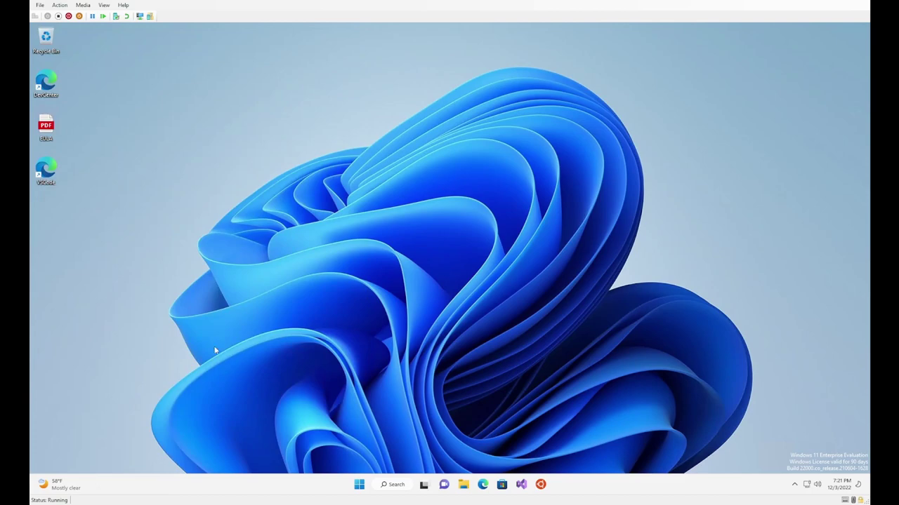
click(76, 485)
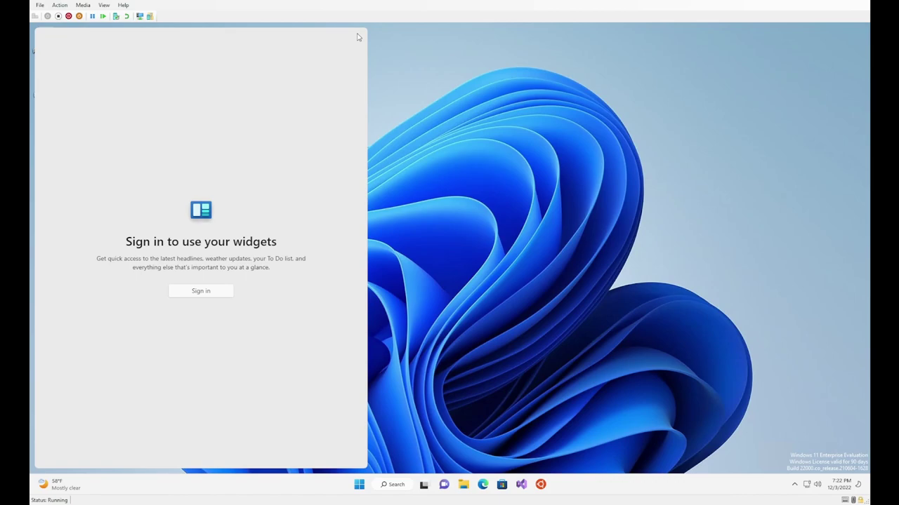
click(375, 55)
mouse_move(67, 484)
click(432, 160)
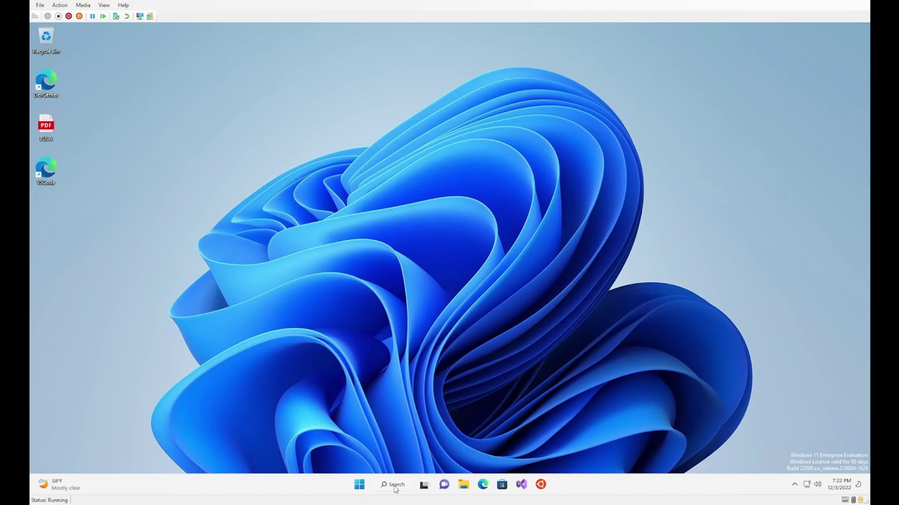
- View the Win+X quick link menu and Widgets, then open the Start menu
right_click(359, 485)
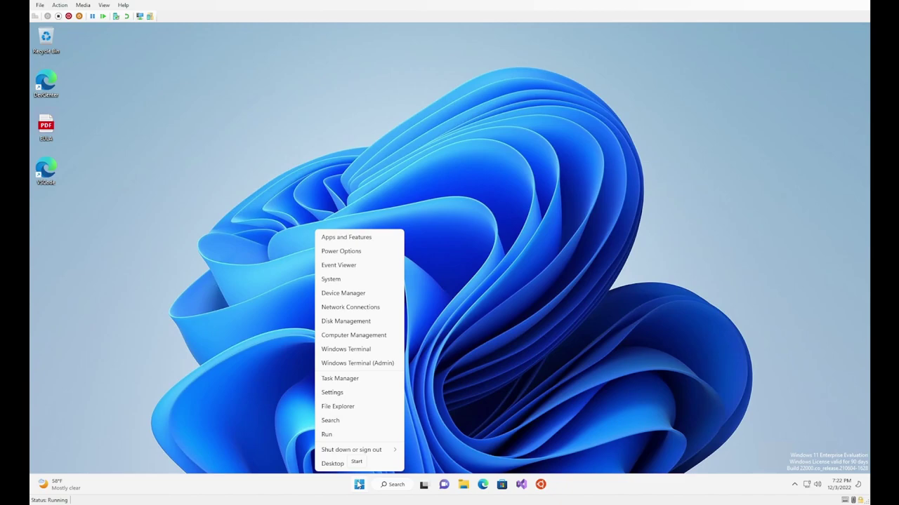
key(Escape)
key(super+w)
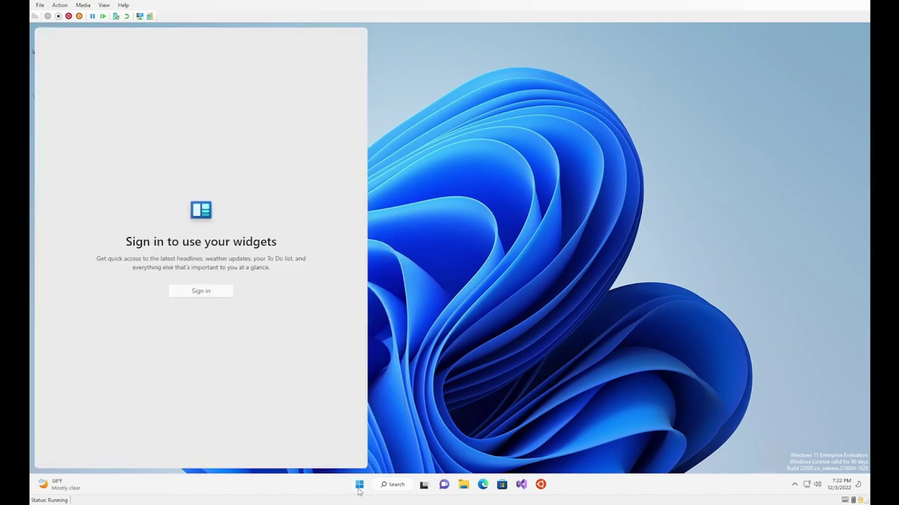
click(359, 484)
key(Escape)
key(Escape)
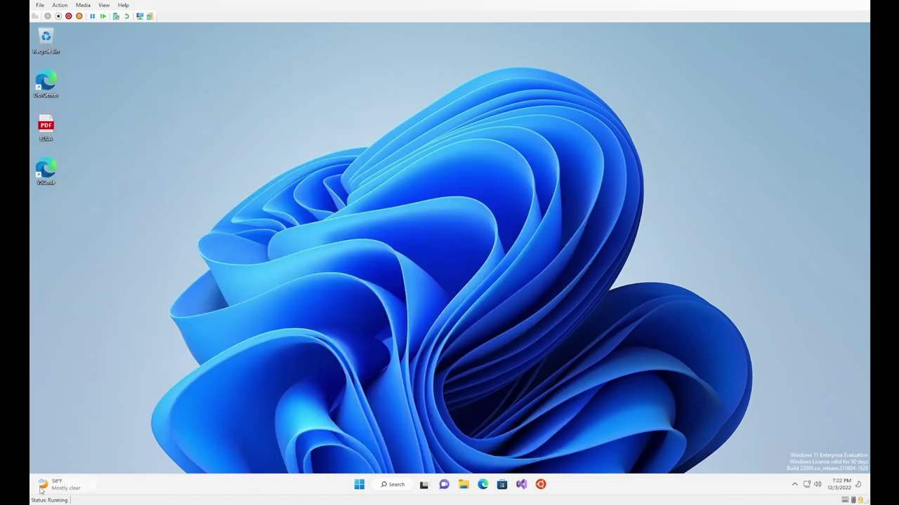
click(359, 485)
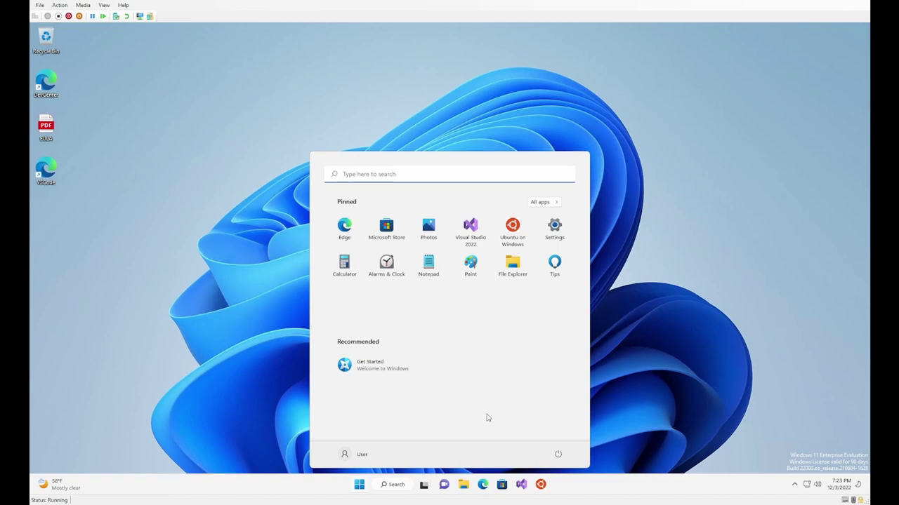
- Scroll through the All apps list in Start and launch Settings
click(544, 202)
scroll(402, 262, down, 6)
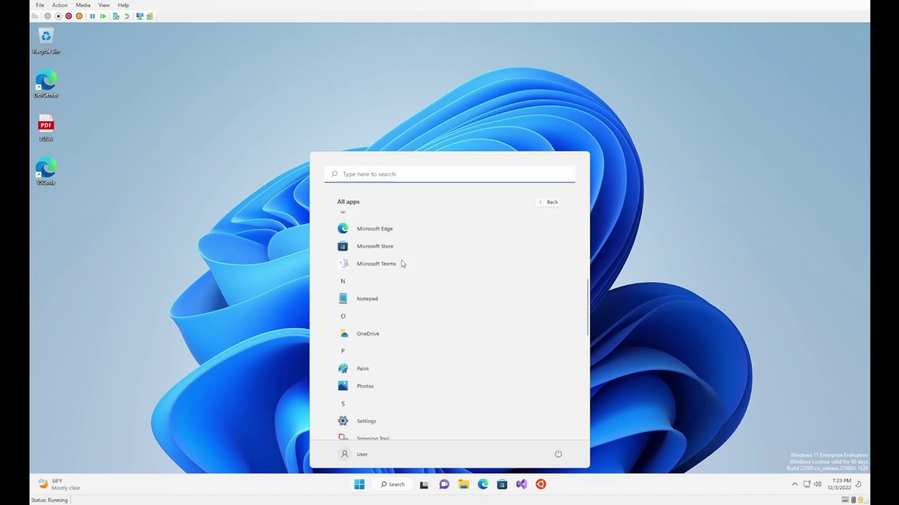
scroll(402, 262, down, 5)
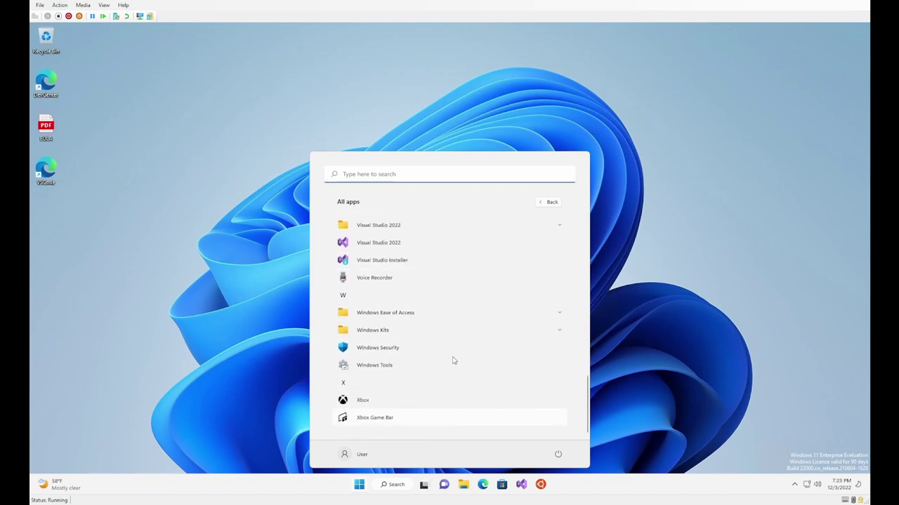
scroll(477, 377, up, 8)
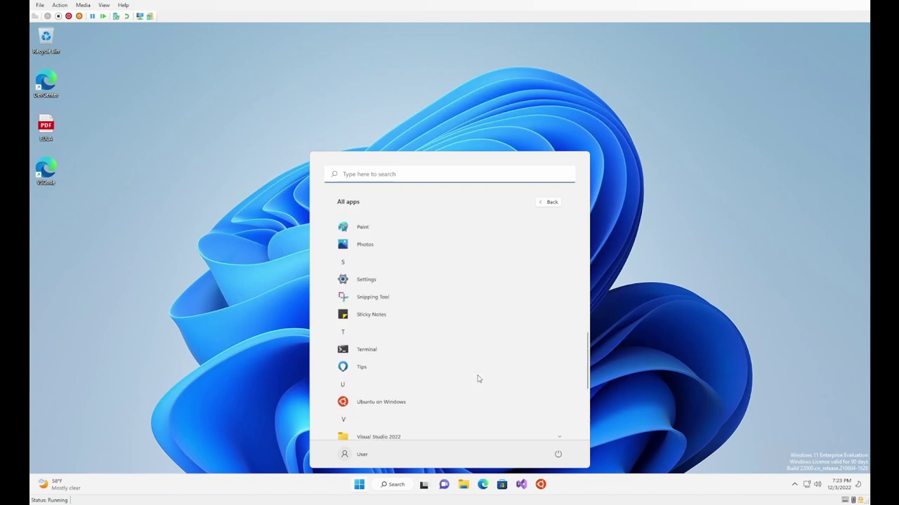
scroll(478, 378, up, 2)
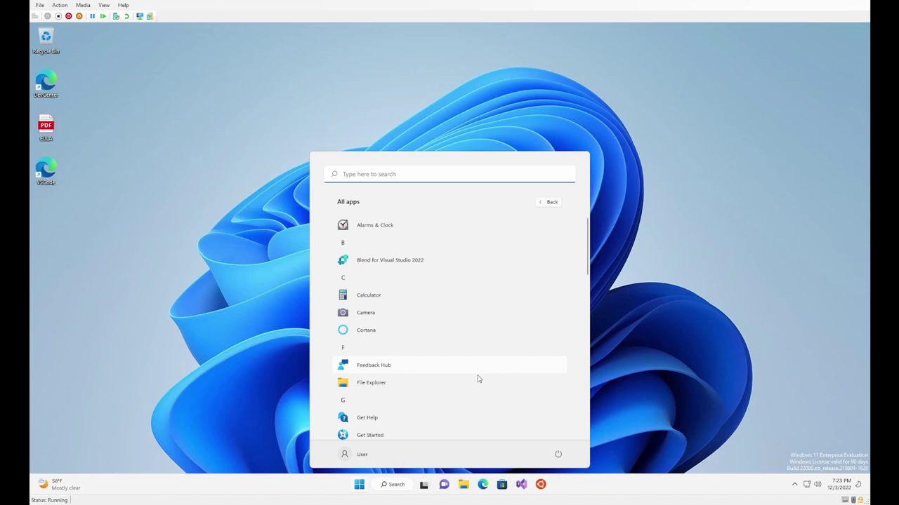
scroll(463, 322, down, 2)
scroll(458, 274, down, 5)
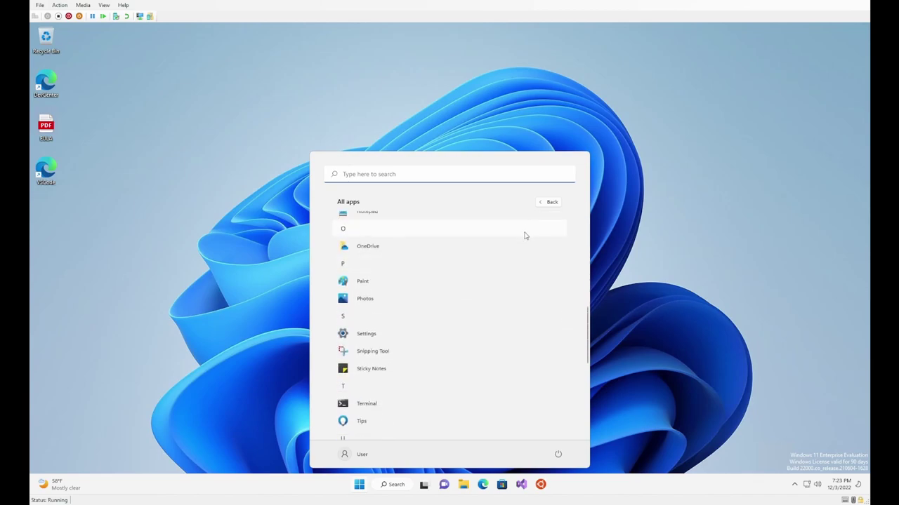
scroll(524, 236, down, 5)
scroll(519, 239, up, 3)
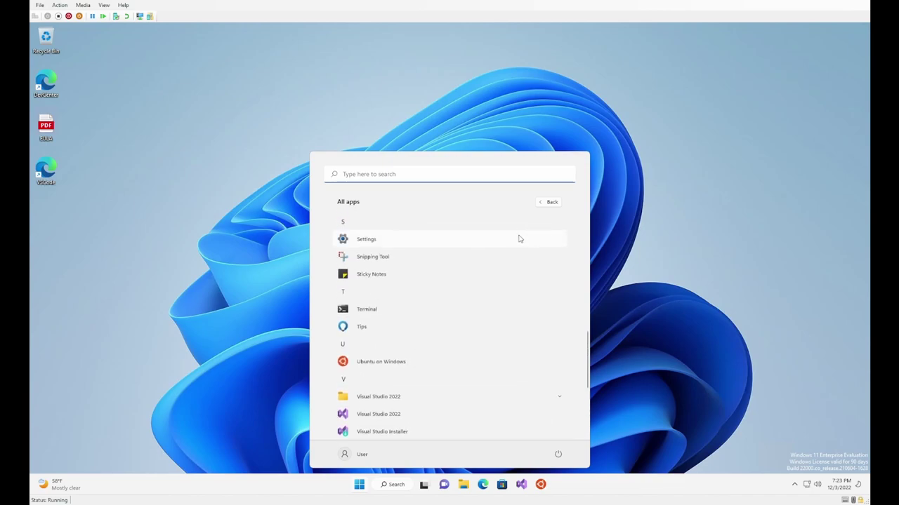
click(406, 239)
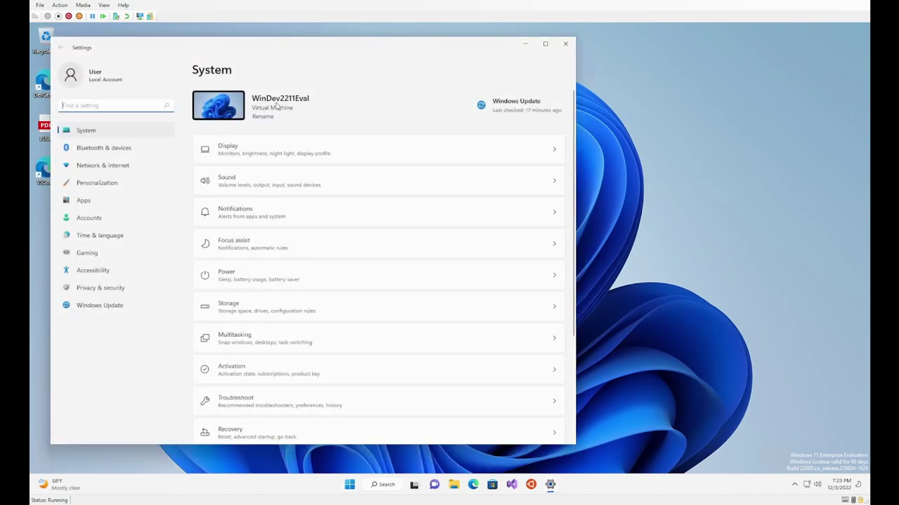
- Move the Settings window to the centre of the screen
drag(274, 50, 406, 63)
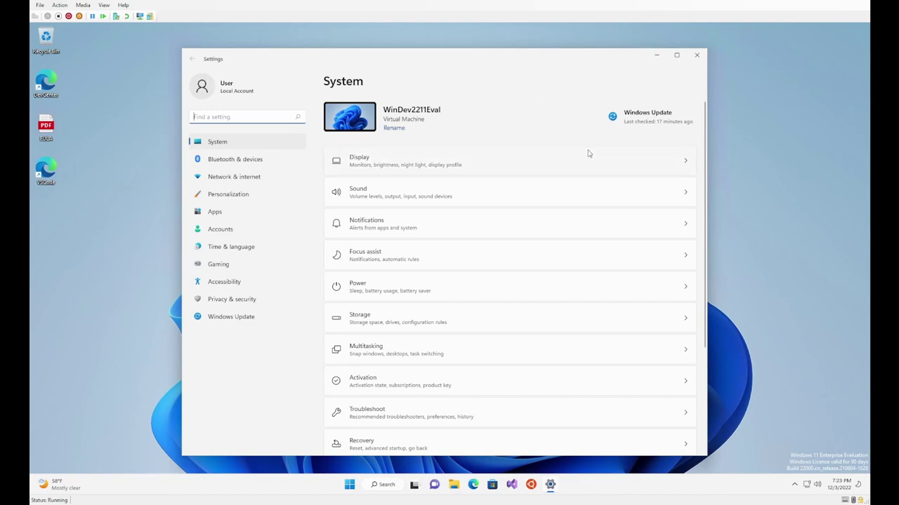
scroll(590, 153, down, 3)
scroll(523, 195, up, 3)
- Look at the Display and Focus assist pages, then open Bluetooth & devices
click(475, 164)
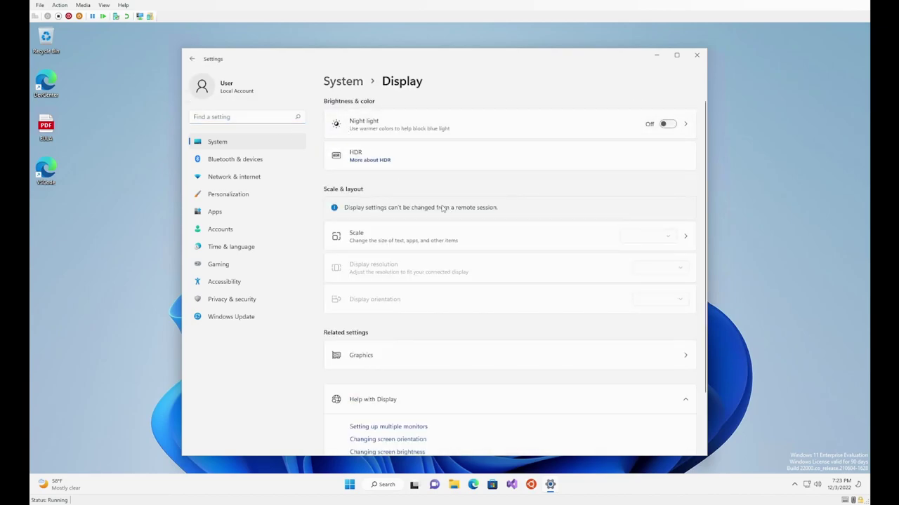
click(192, 58)
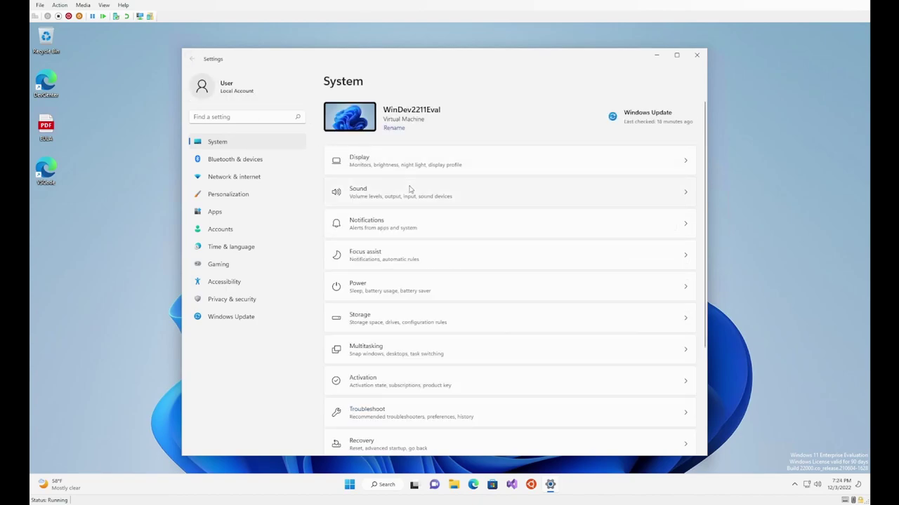
click(446, 263)
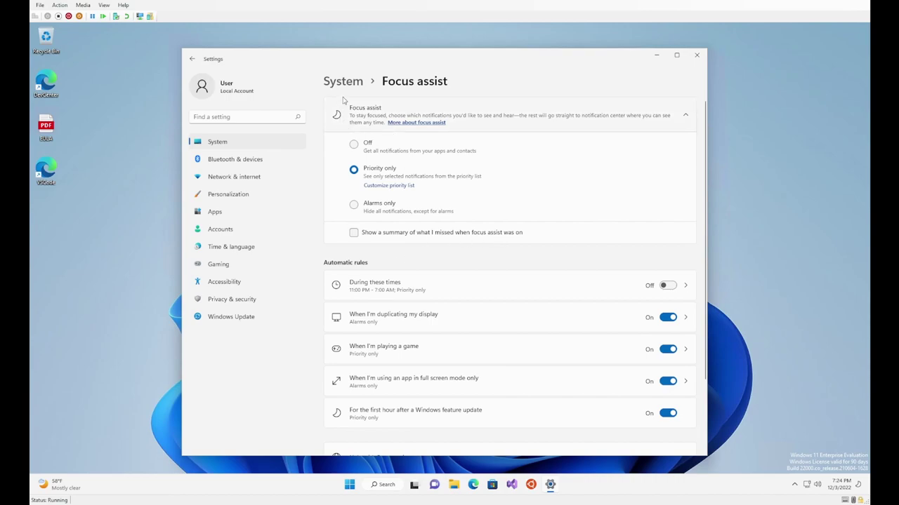
click(257, 141)
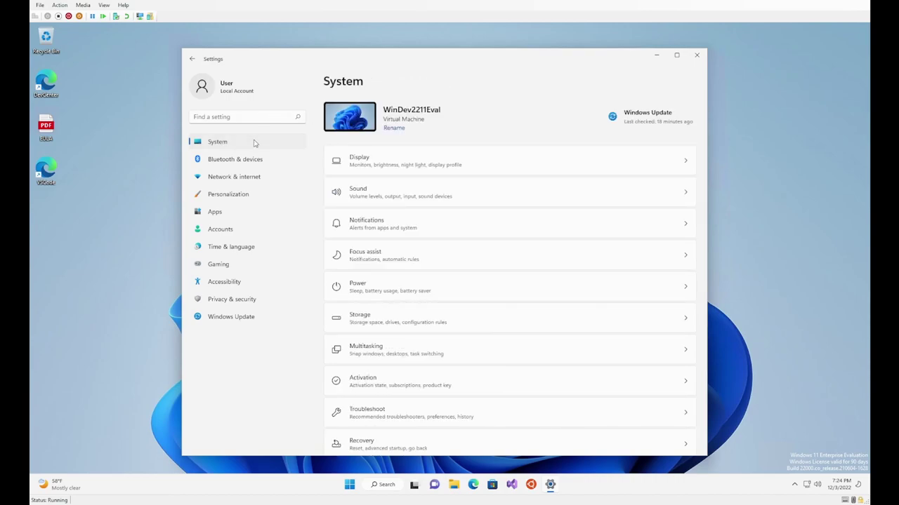
scroll(419, 195, down, 2)
scroll(419, 194, down, 1)
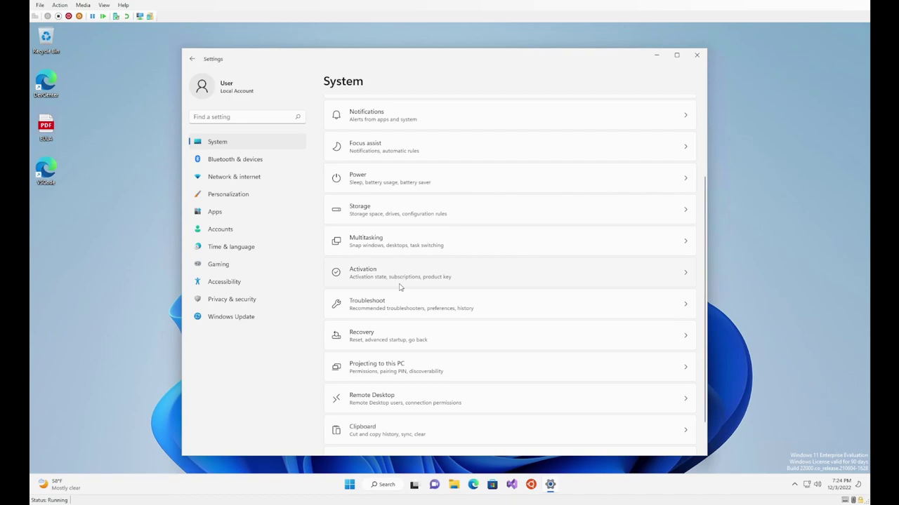
click(247, 161)
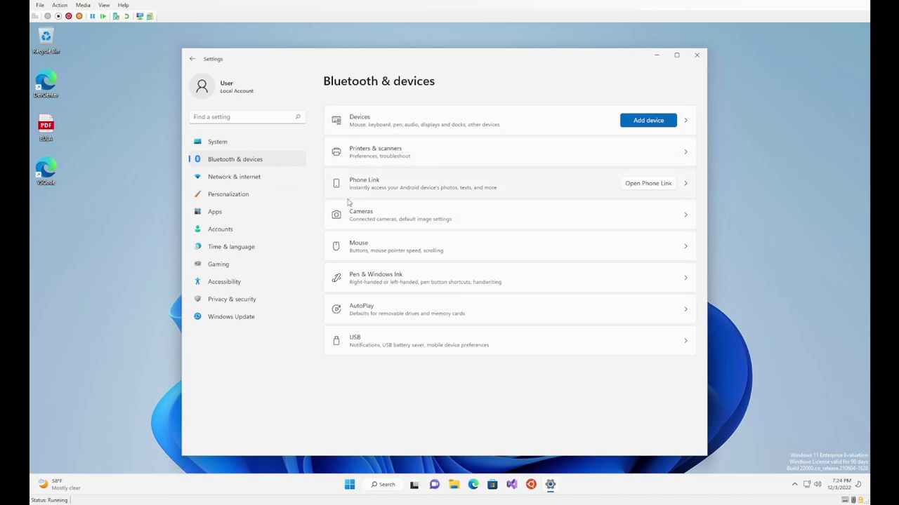
- Pass through Network & internet, then set Personalization › Colors mode to Dark
click(240, 179)
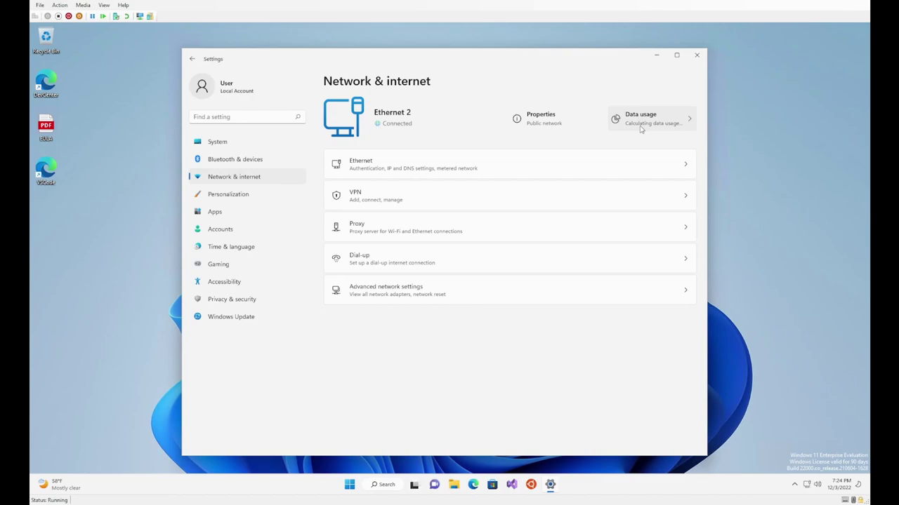
click(254, 199)
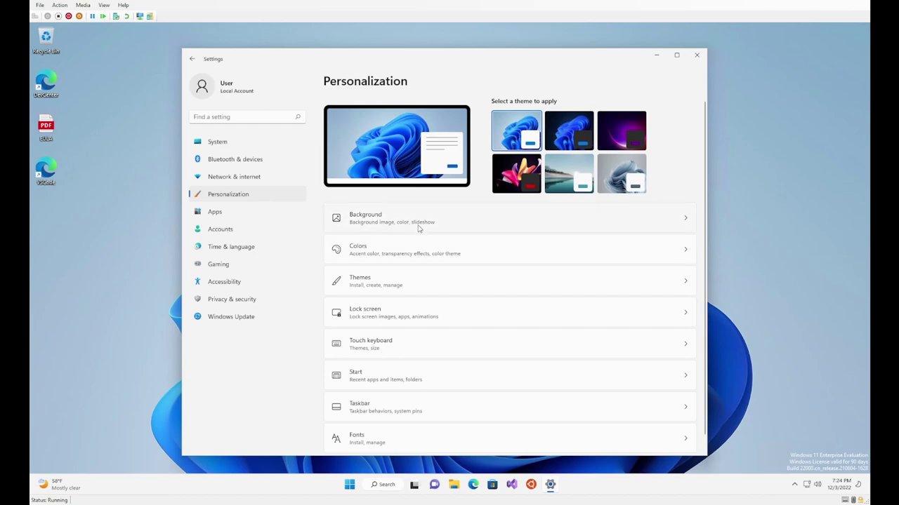
click(453, 243)
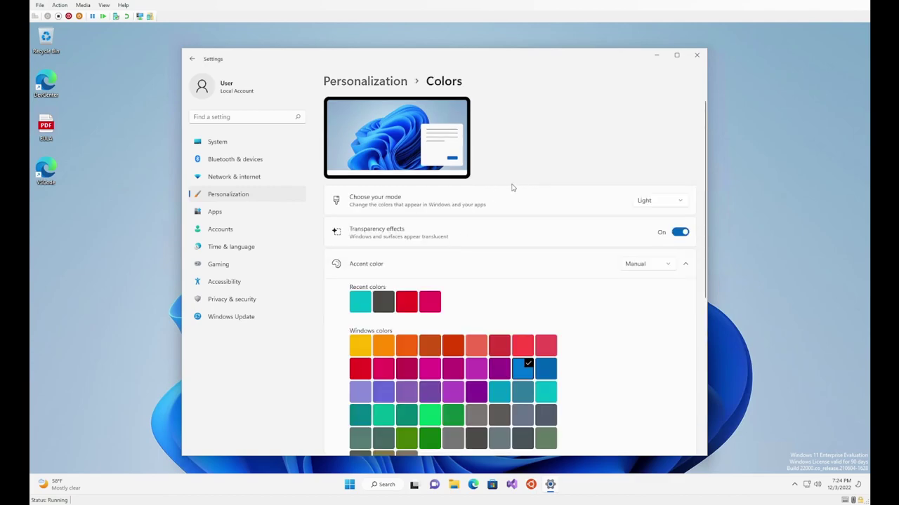
click(646, 202)
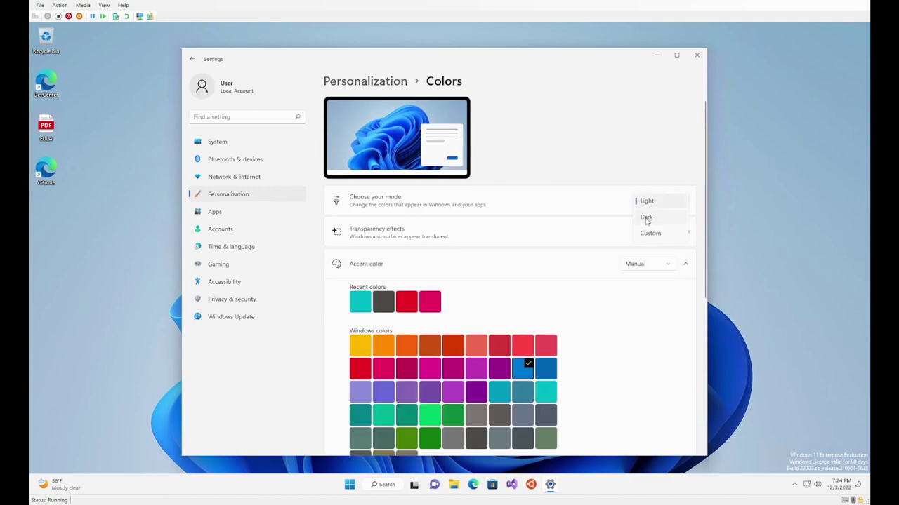
click(646, 218)
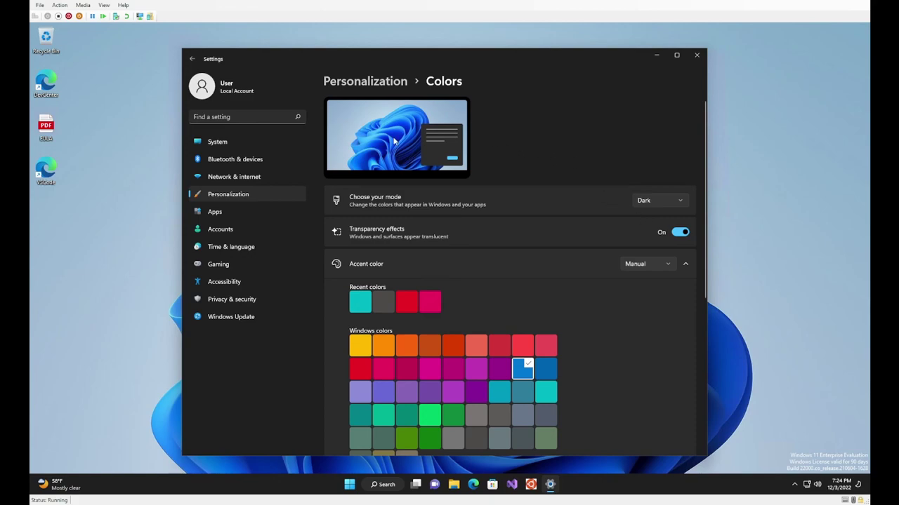
- Browse the Apps settings: Default apps, then the installed apps list
click(250, 208)
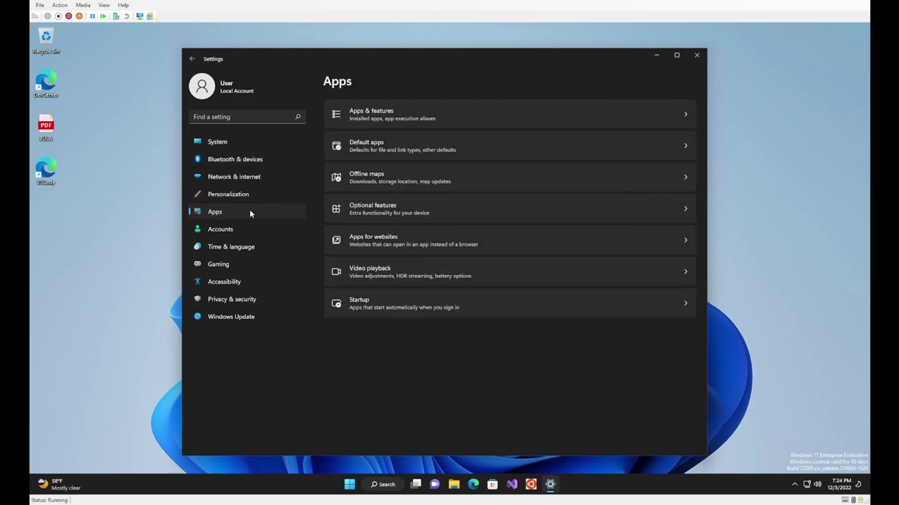
click(400, 151)
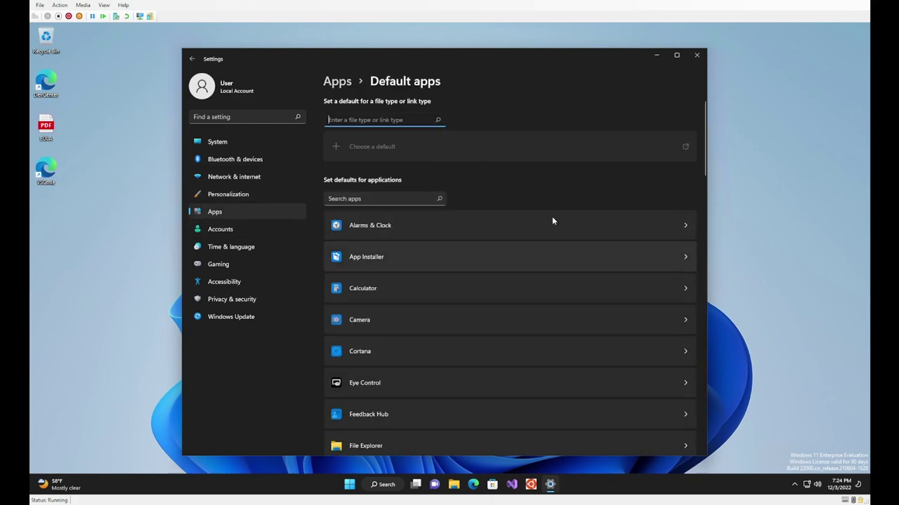
click(354, 83)
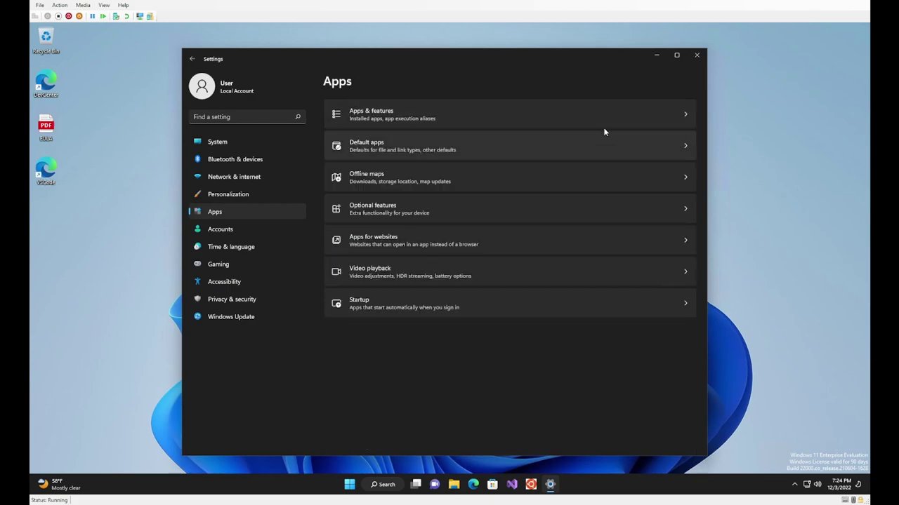
click(499, 110)
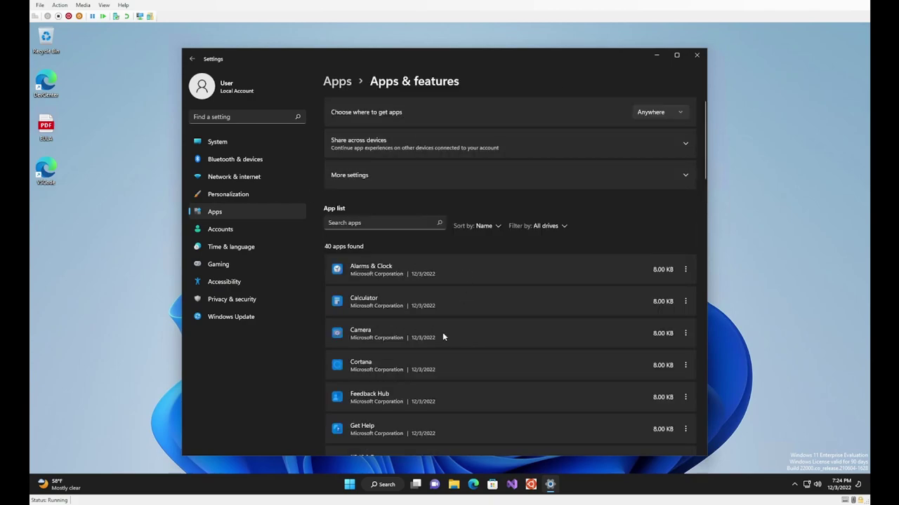
scroll(449, 286, down, 5)
scroll(449, 286, up, 5)
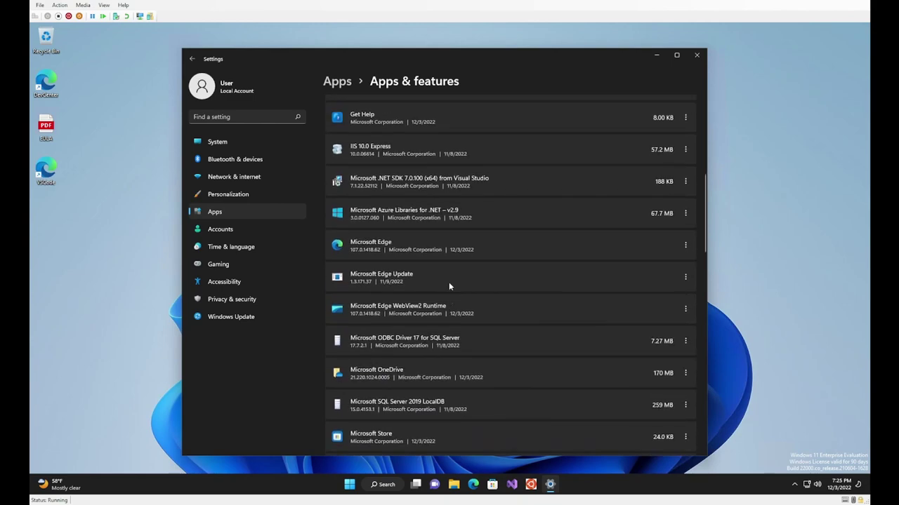
- Open Accounts, glance at Gaming, and return to the Accounts page
click(272, 232)
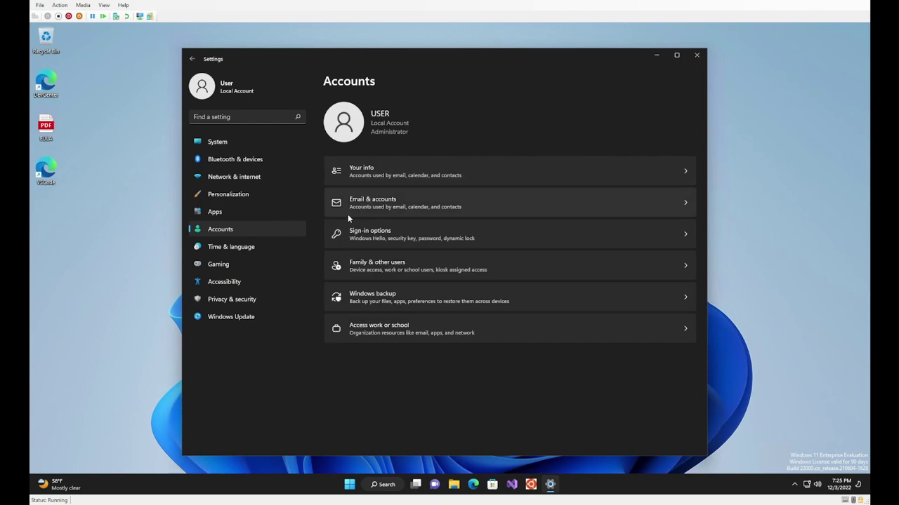
click(275, 261)
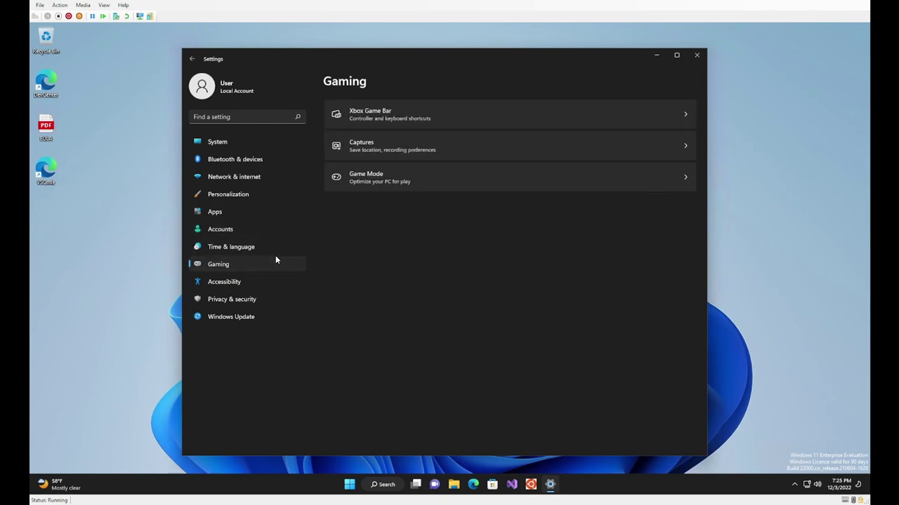
click(192, 59)
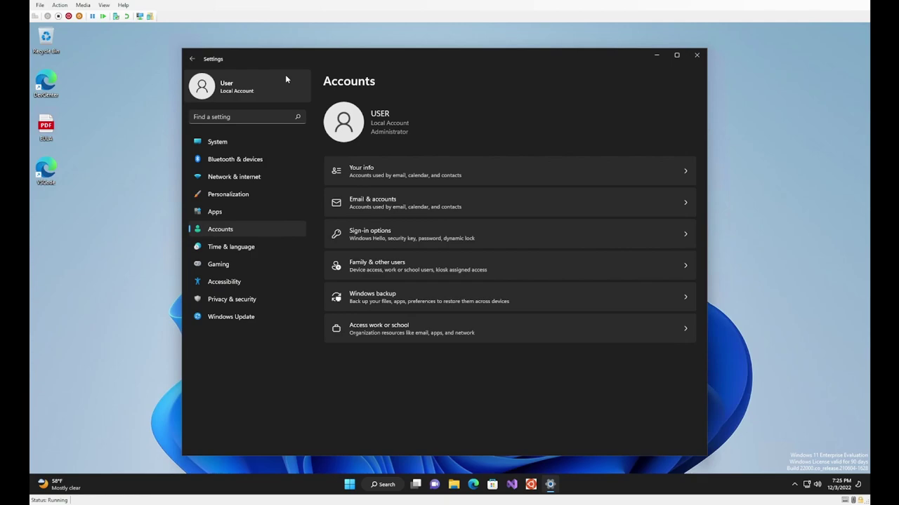
- Close Settings and launch Control Panel by searching 'control' from Start
click(696, 57)
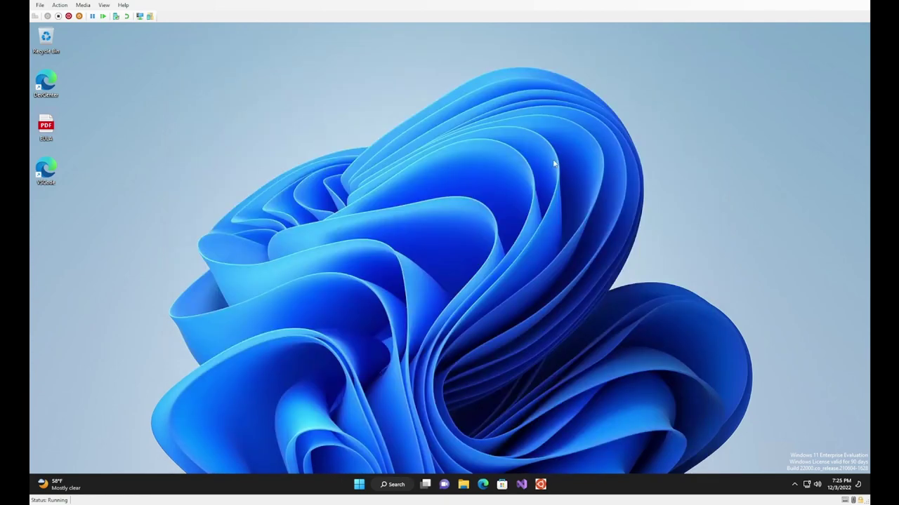
click(359, 485)
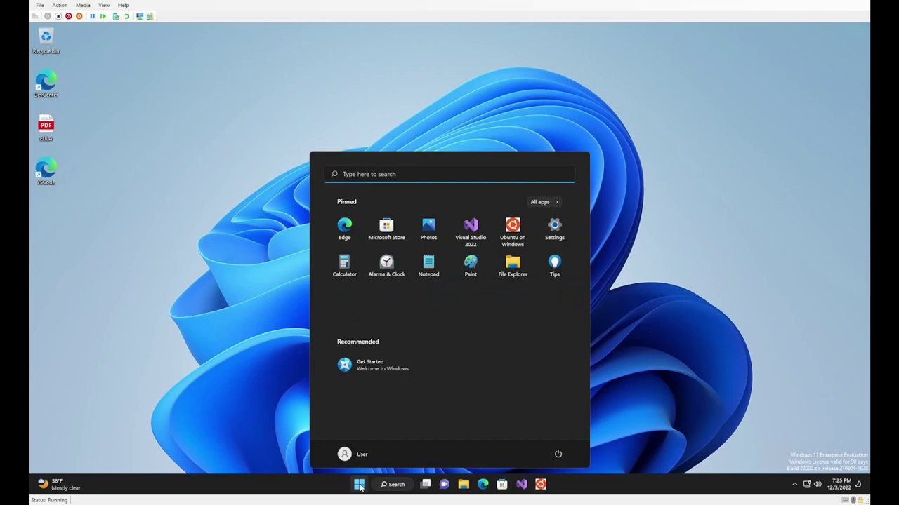
text(con)
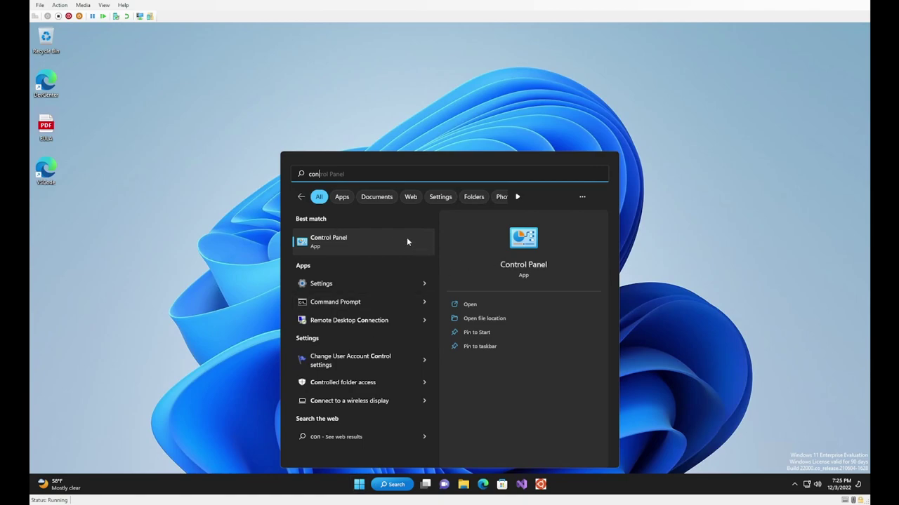
key(BackSpace)
key(BackSpace)
key(BackSpace)
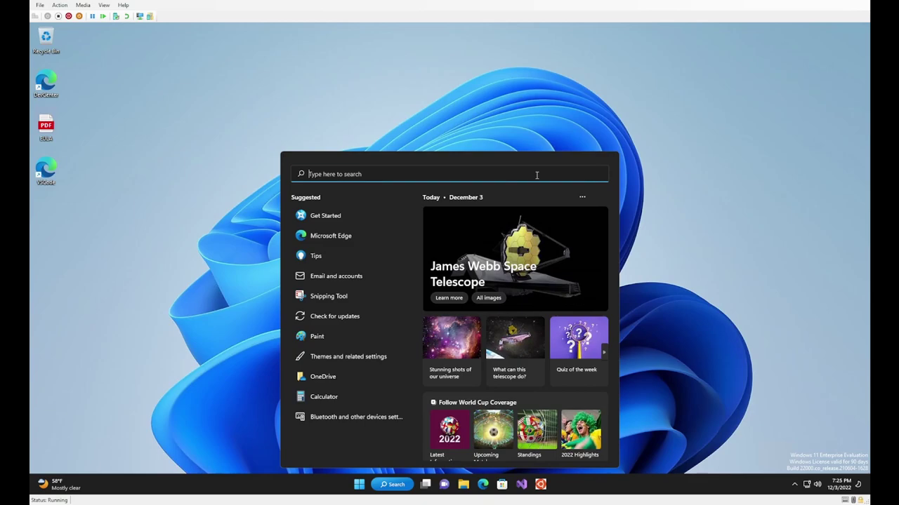
text(control)
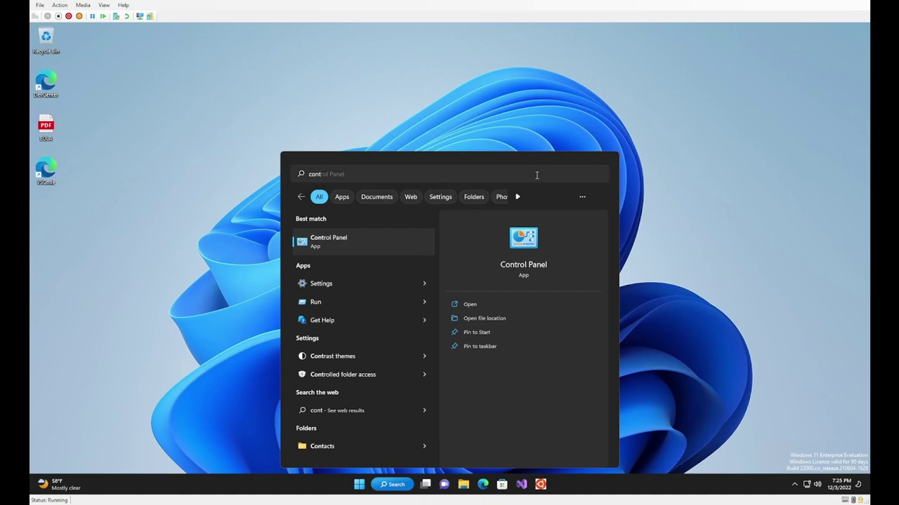
key(Return)
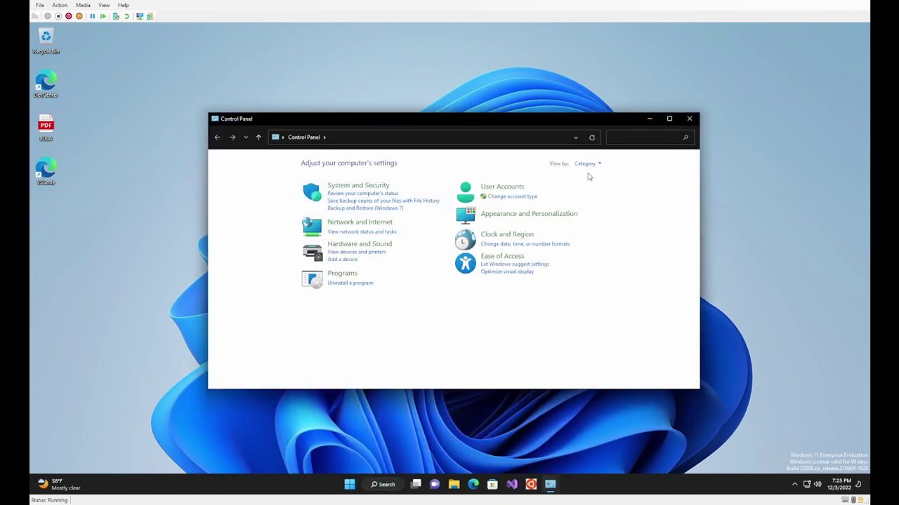
- Switch Control Panel's View by to Large icons, then Small icons
click(589, 164)
click(605, 186)
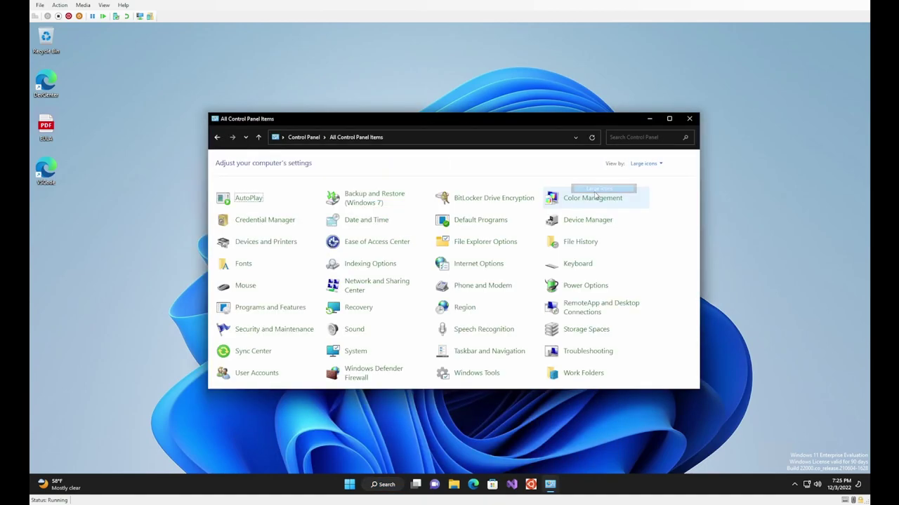
click(644, 163)
click(644, 203)
click(645, 163)
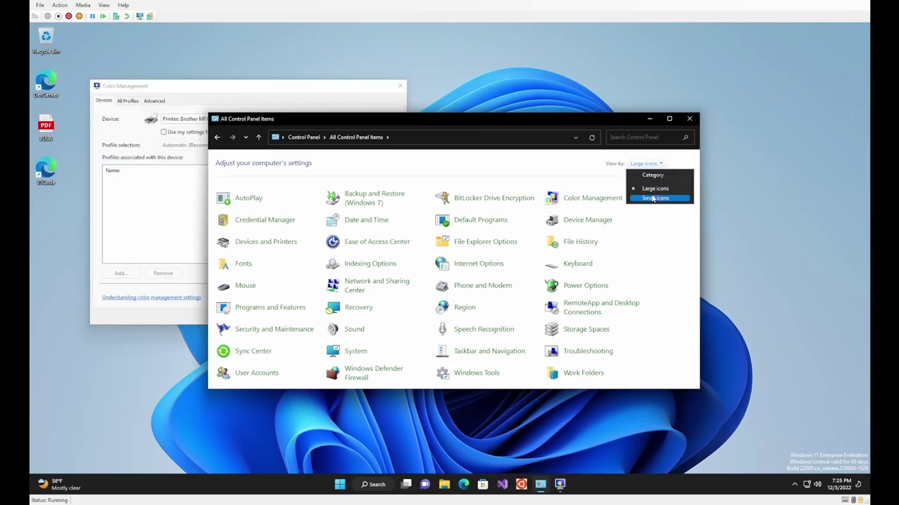
click(653, 199)
- Close the Color Management window and then Control Panel
click(285, 87)
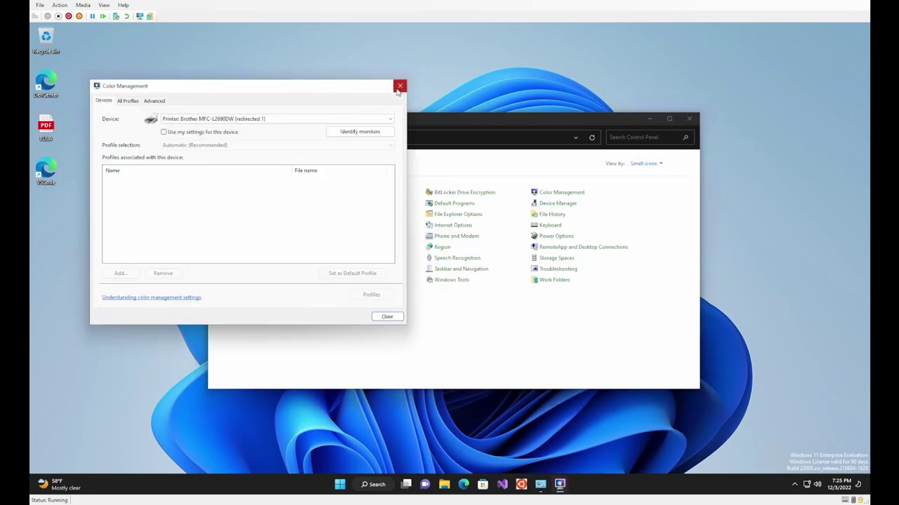
click(398, 86)
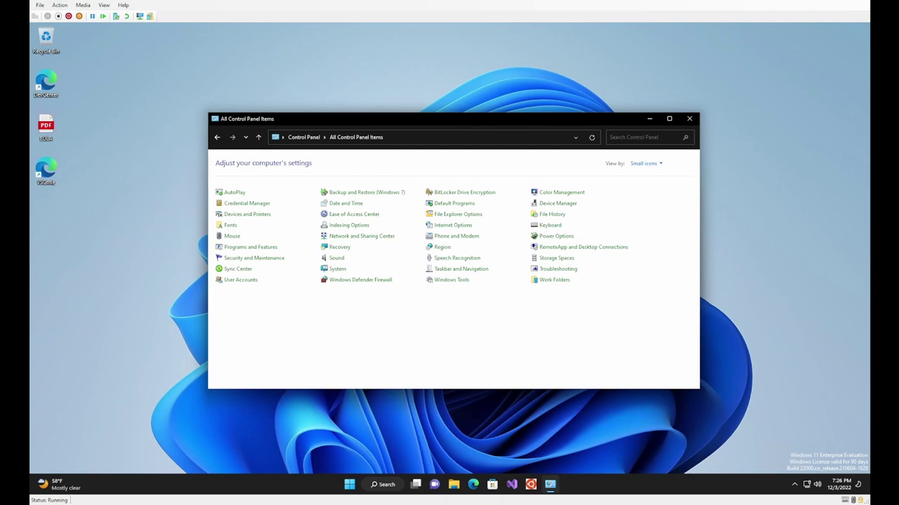
click(690, 118)
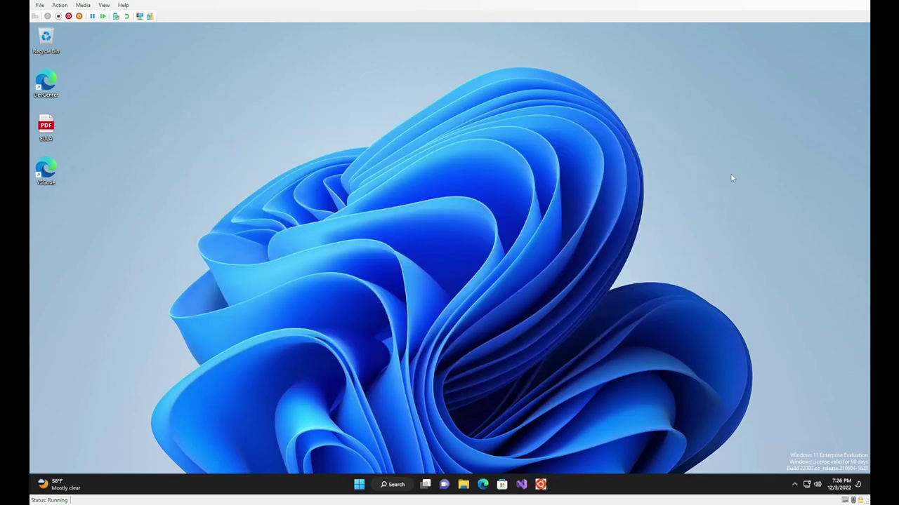
- Clear all notifications, view the 2022 months, then right-click the clock for date options
click(840, 492)
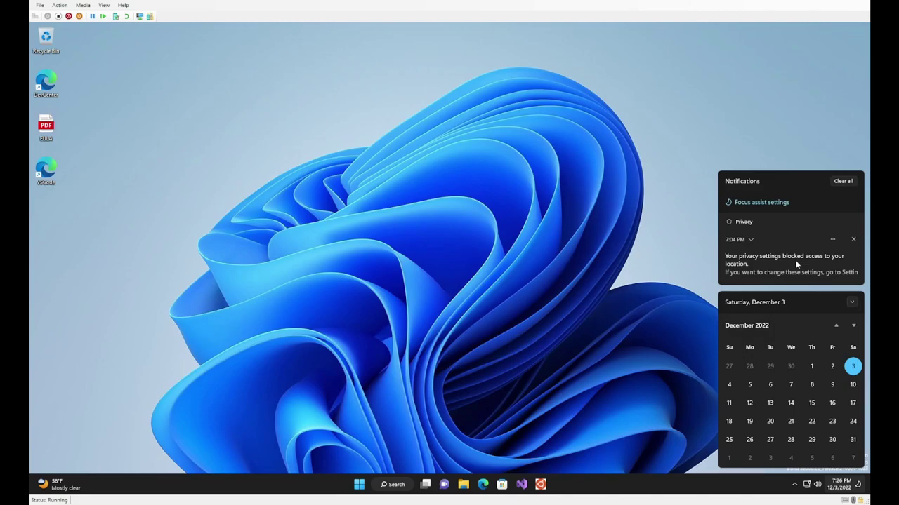
click(836, 182)
click(783, 324)
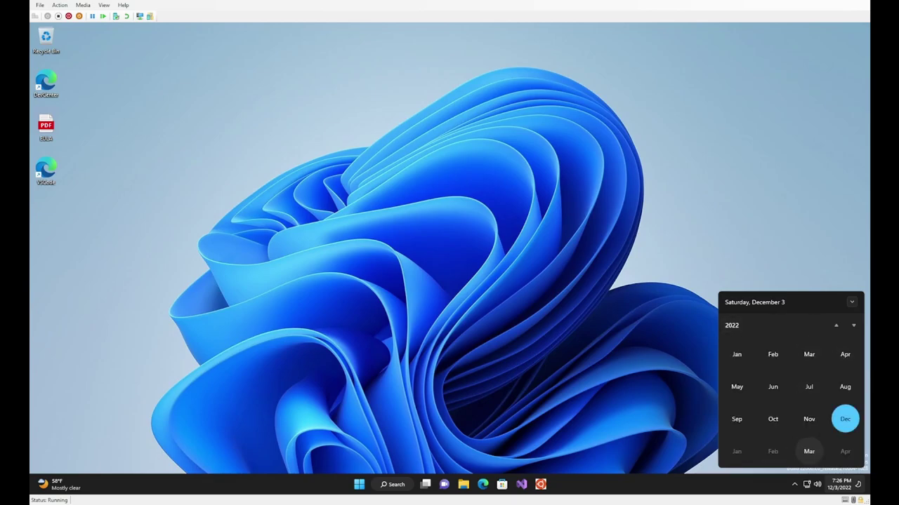
click(839, 483)
right_click(840, 483)
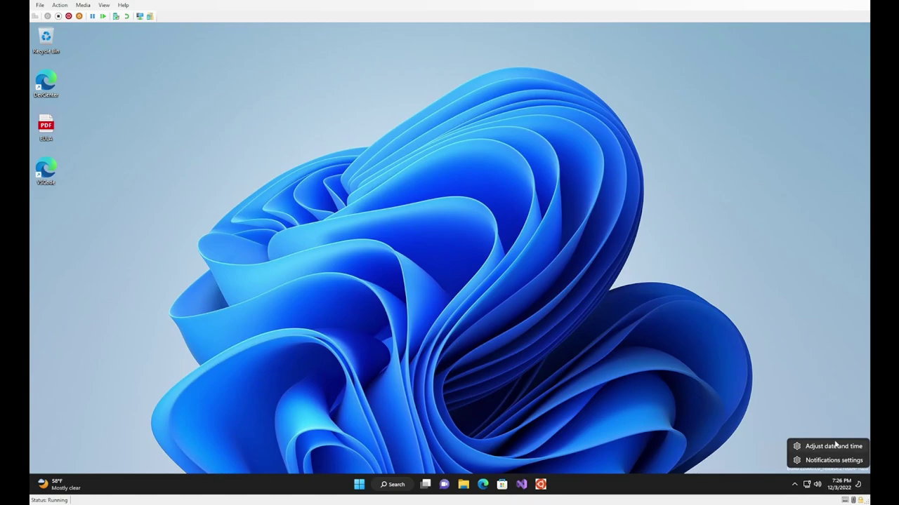
click(835, 445)
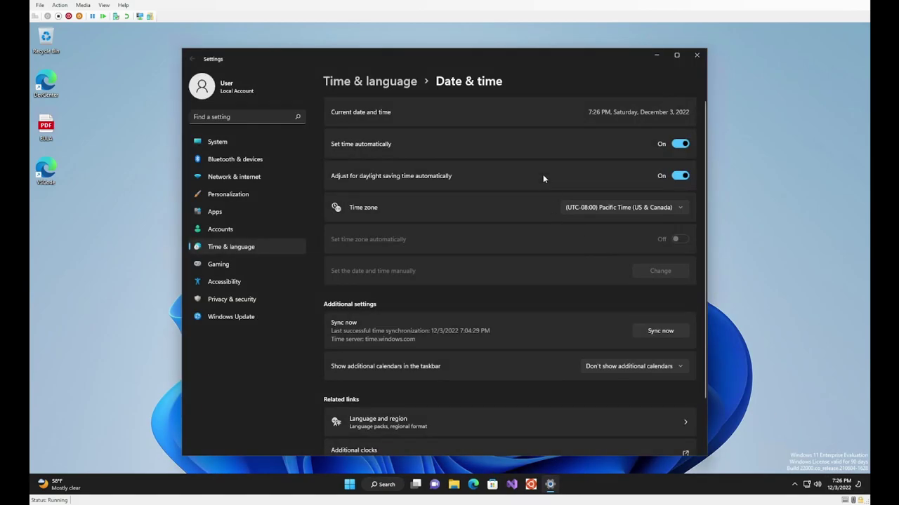
click(614, 209)
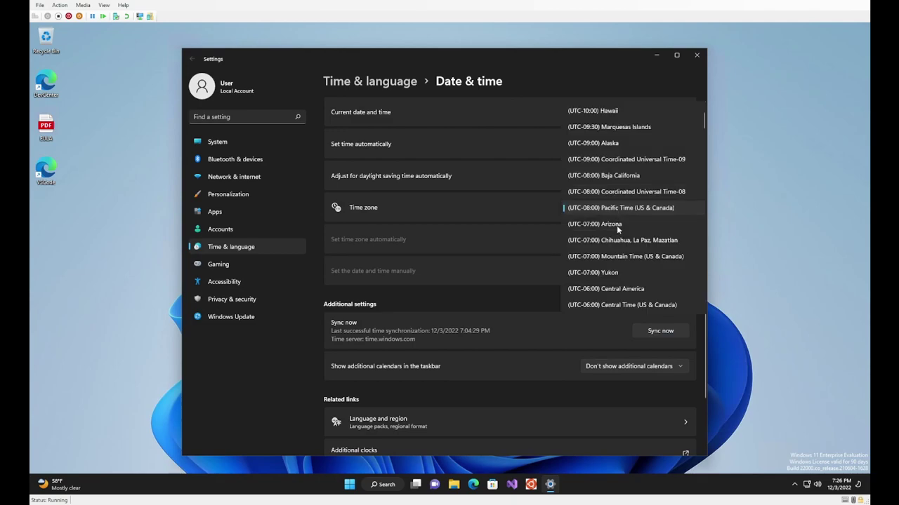
scroll(621, 188, down, 1)
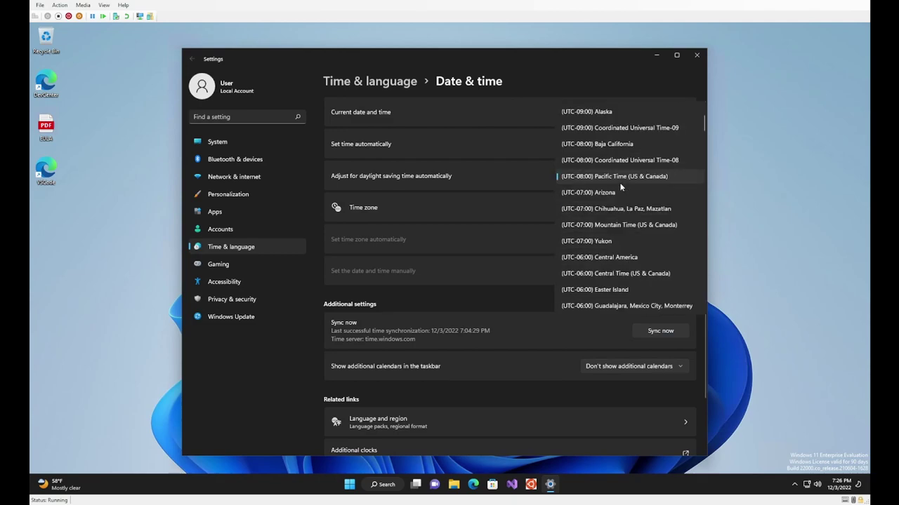
scroll(621, 187, up, 1)
scroll(620, 188, up, 1)
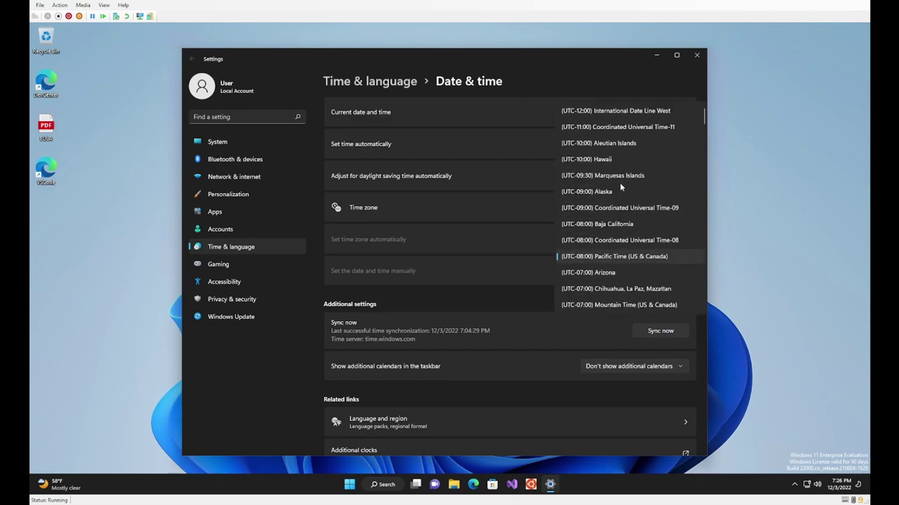
scroll(621, 187, down, 5)
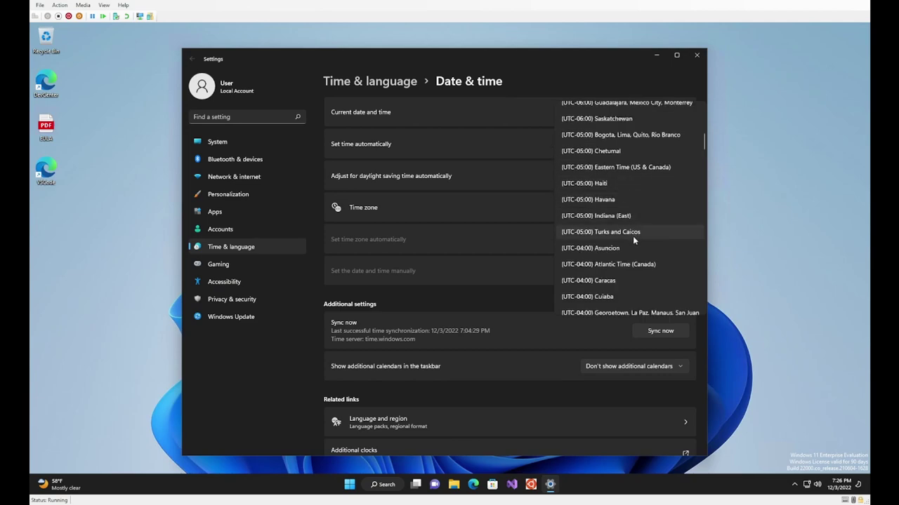
click(622, 167)
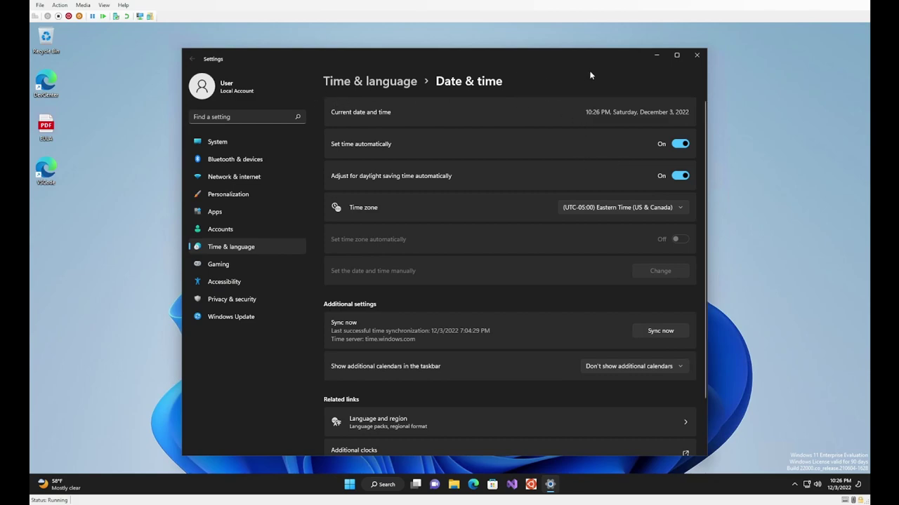
click(694, 56)
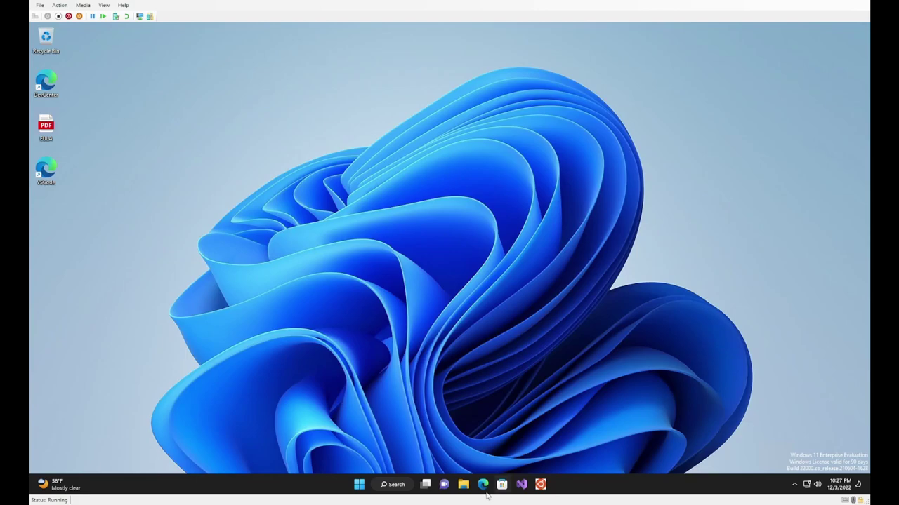
- Open Taskbar settings from the taskbar's right-click menu
right_click(592, 493)
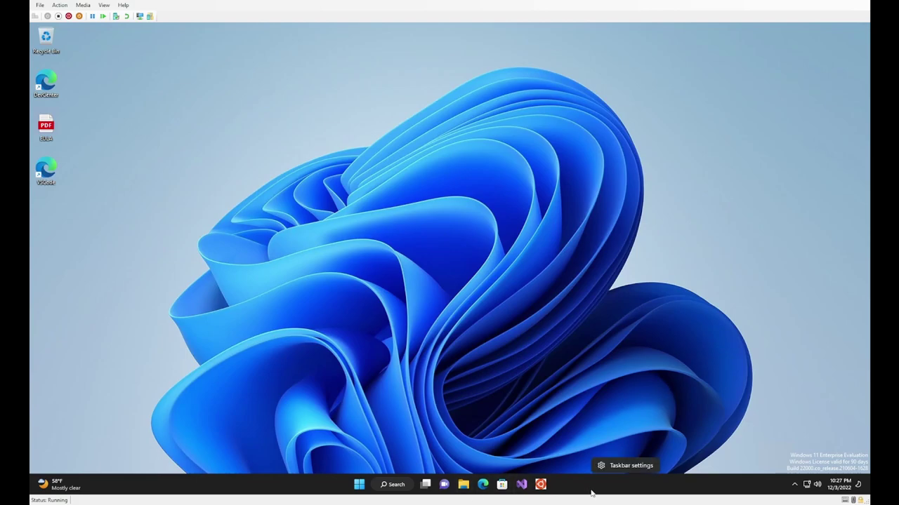
click(592, 494)
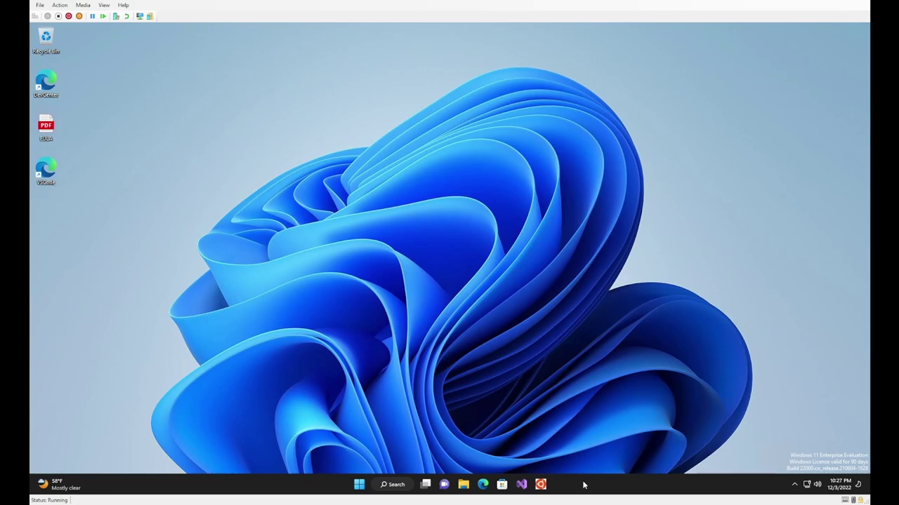
right_click(584, 485)
click(618, 467)
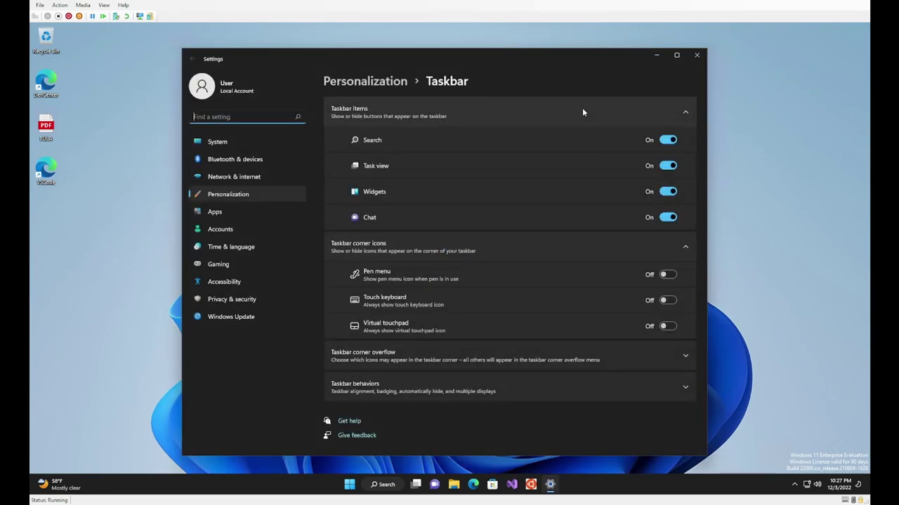
- Turn off the Search, Widgets and Chat taskbar items
click(667, 140)
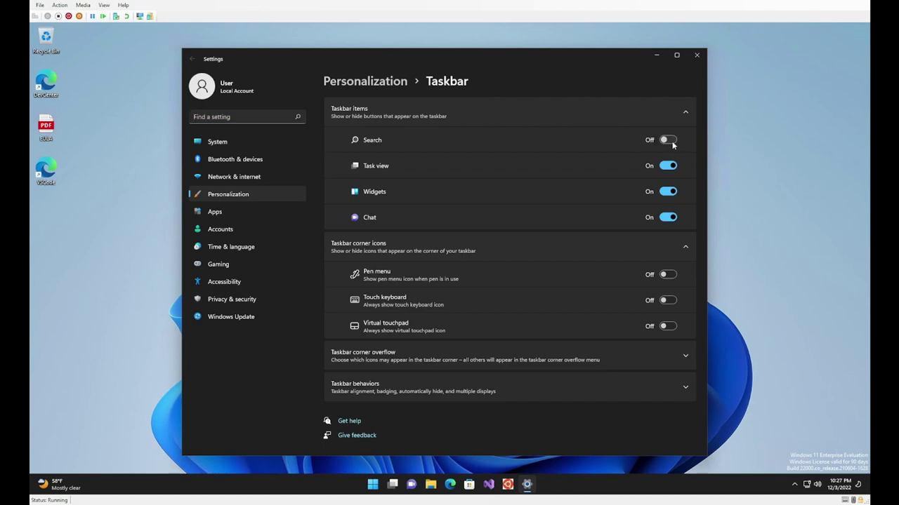
click(667, 192)
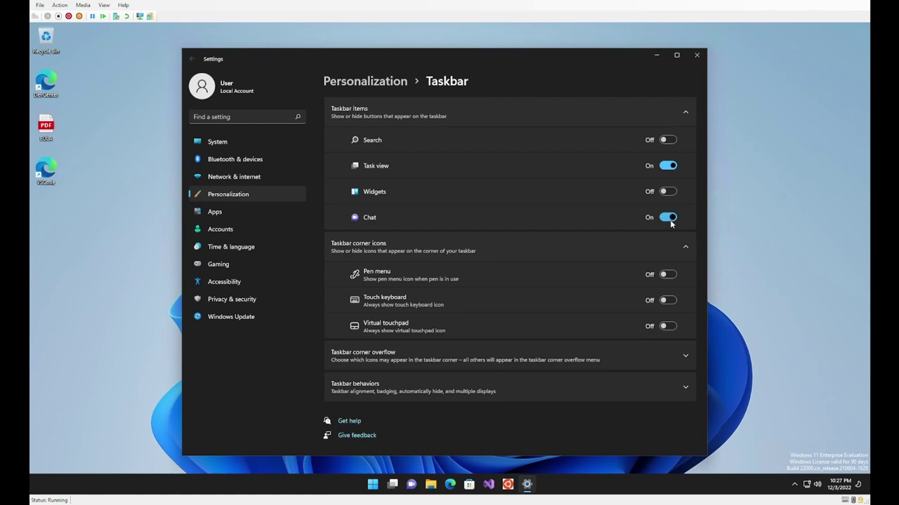
click(669, 219)
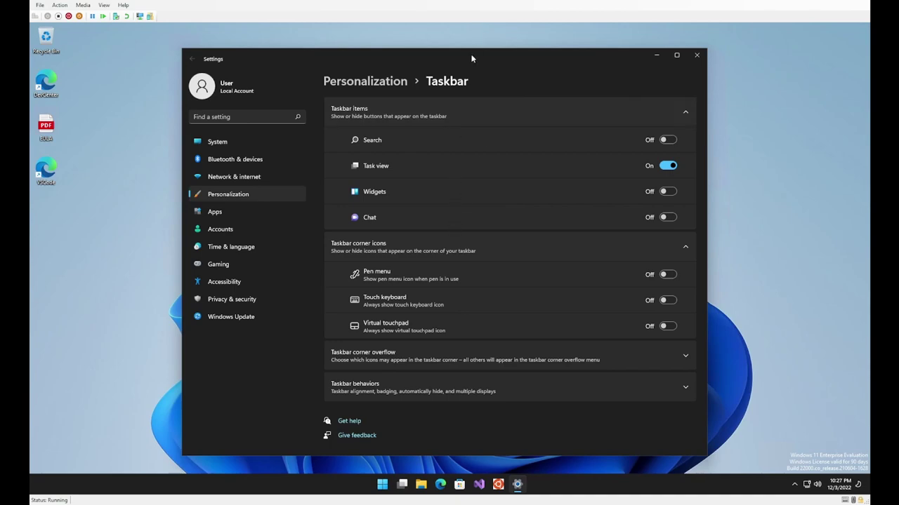
- Expand Taskbar behaviors and set Taskbar alignment to Left
click(411, 395)
scroll(421, 351, down, 3)
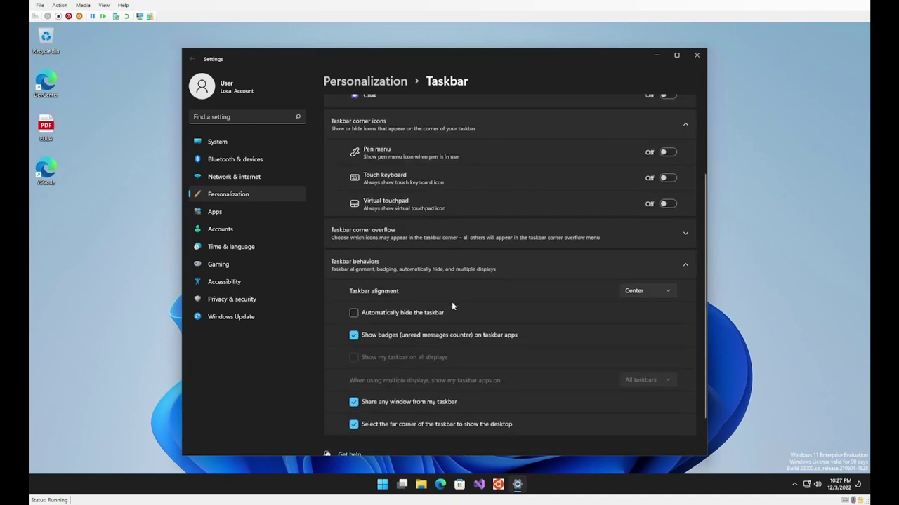
click(625, 267)
click(633, 246)
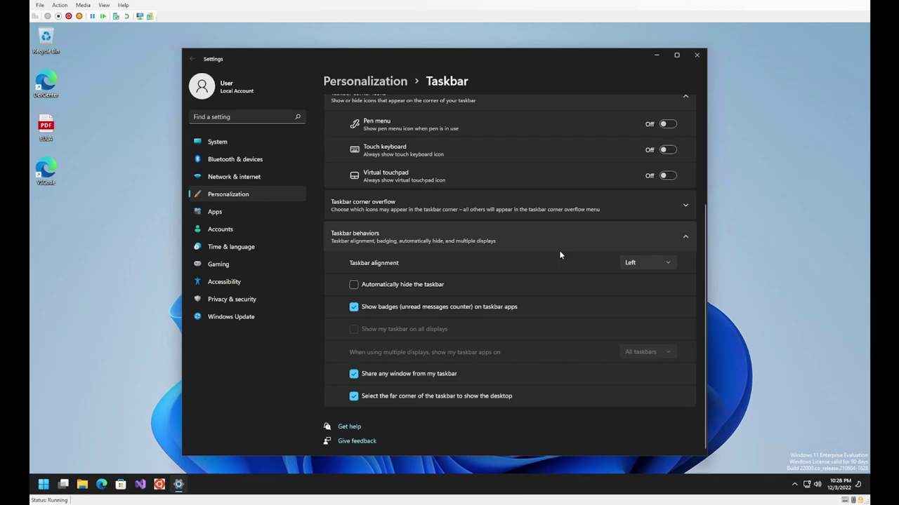
click(665, 263)
click(665, 264)
scroll(566, 252, up, 1)
scroll(567, 251, up, 3)
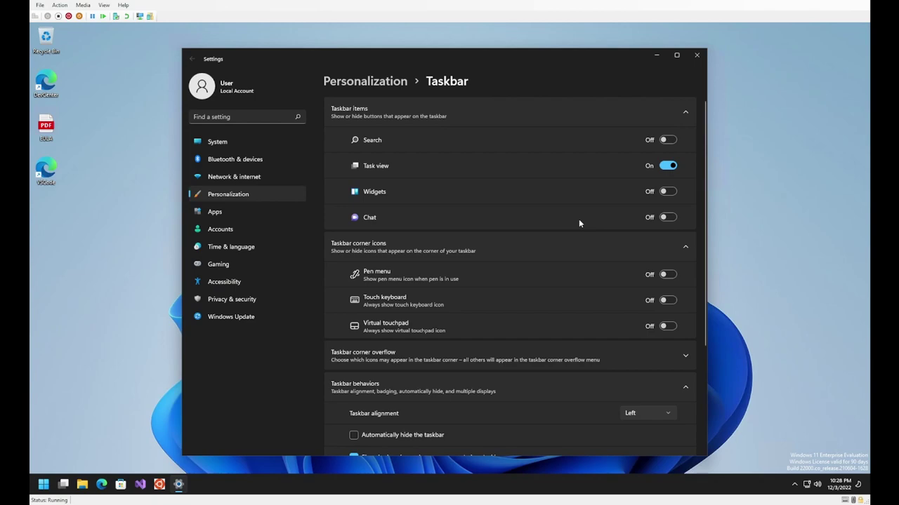
scroll(556, 238, down, 3)
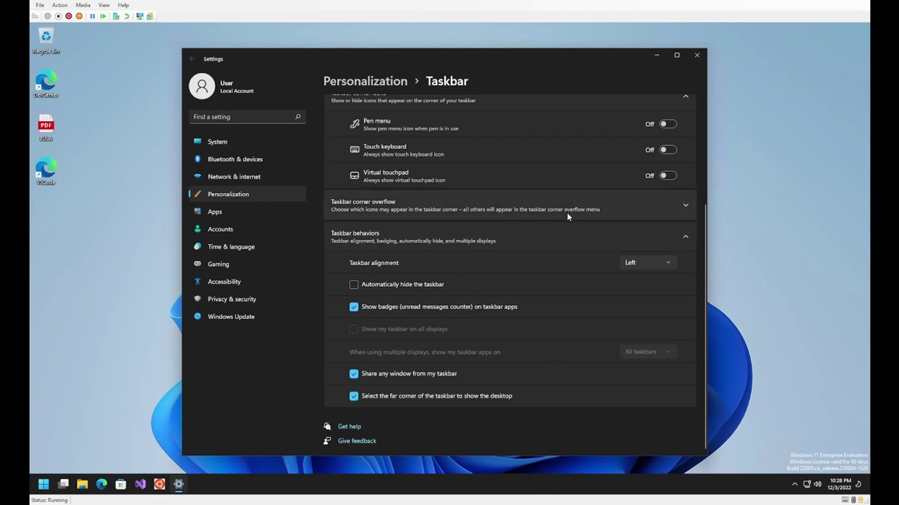
- Open Windows Security from Privacy & security, review Virus & threat protection status, then close it
click(282, 301)
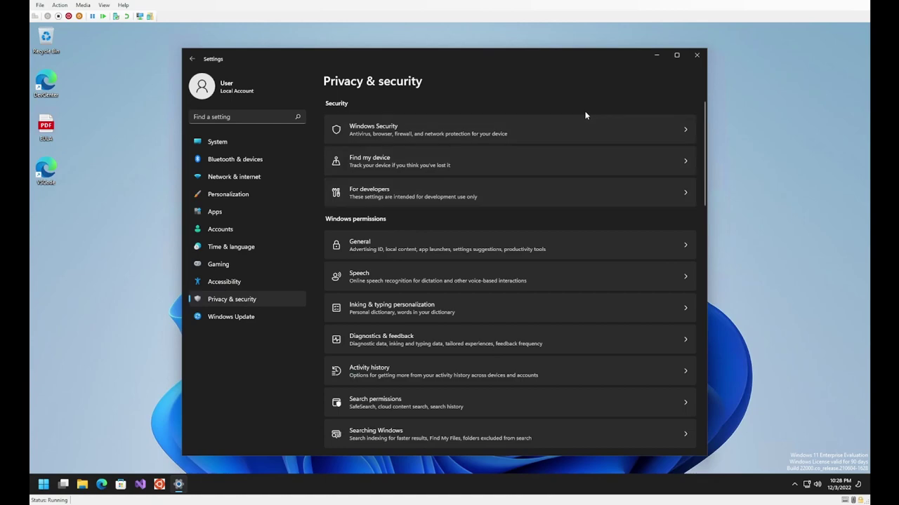
click(565, 131)
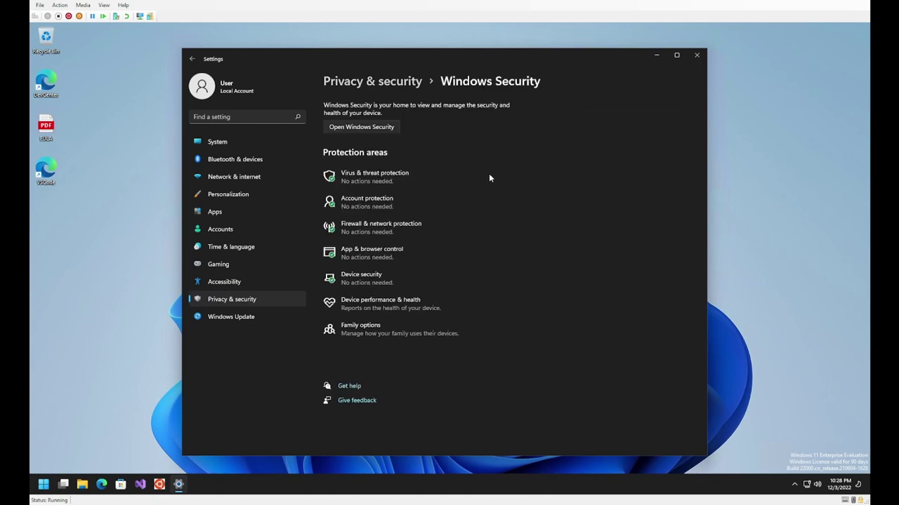
click(359, 126)
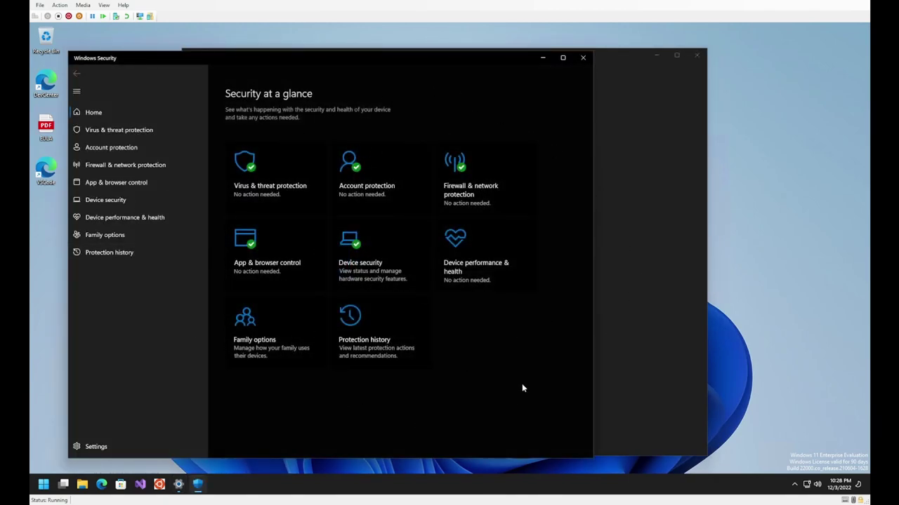
click(306, 170)
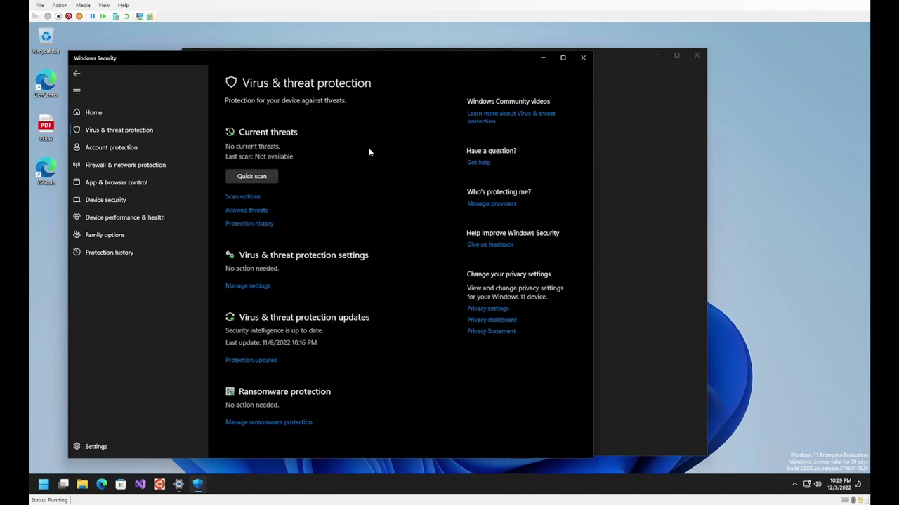
click(581, 56)
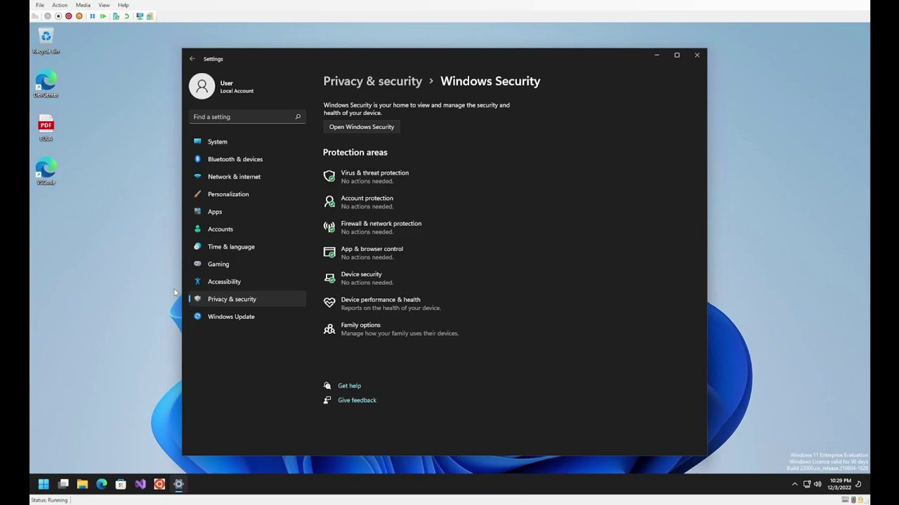
- Review the two pending updates on Windows Update, then return to the System page
click(240, 316)
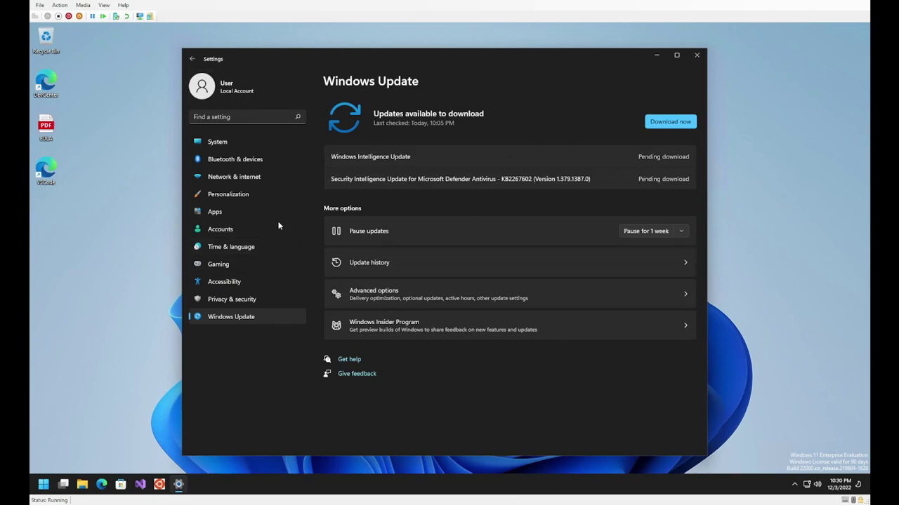
click(241, 142)
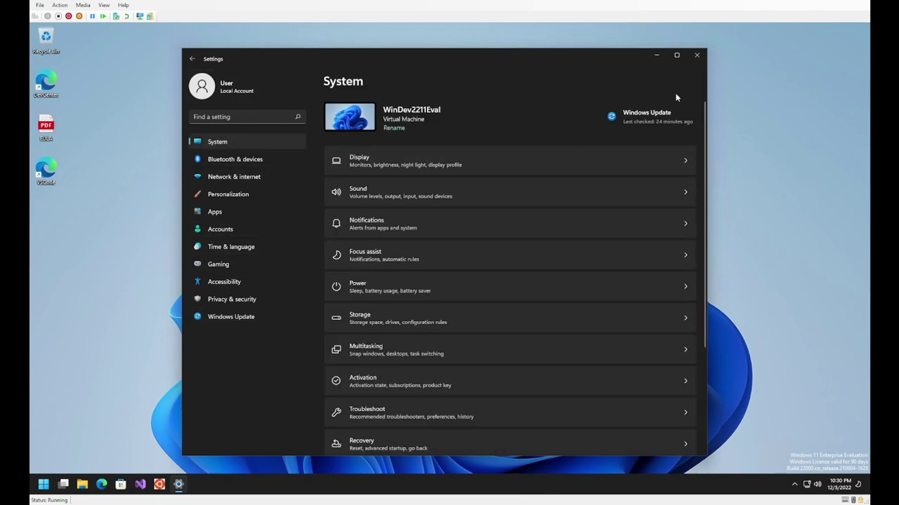
- Close Settings and search 'about' from Start to open the About your PC page
click(702, 56)
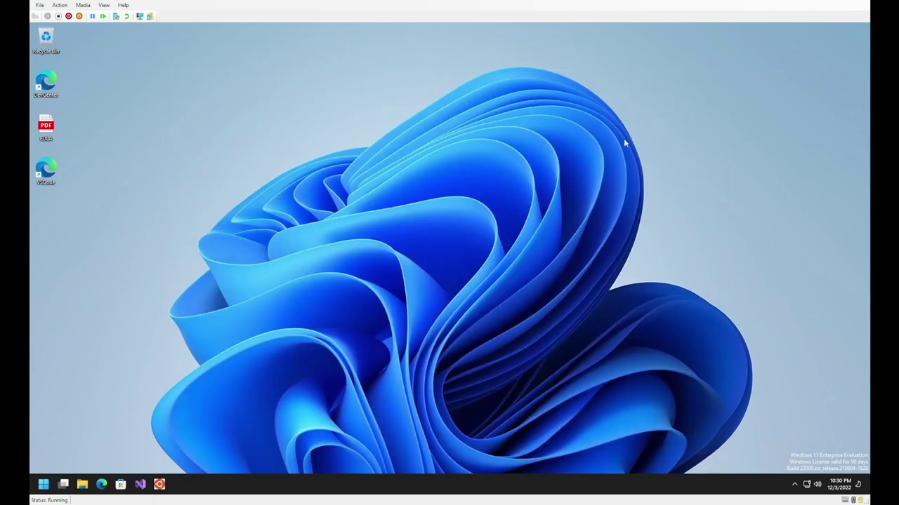
click(43, 484)
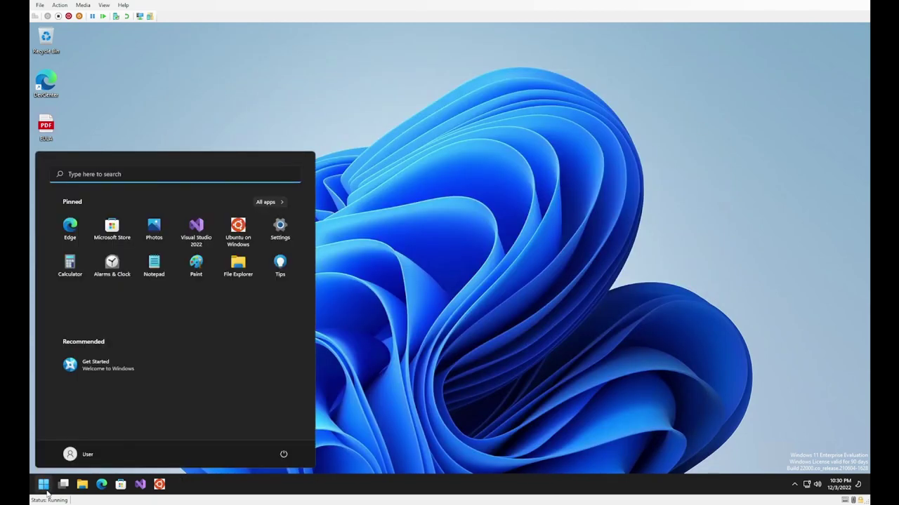
text(about)
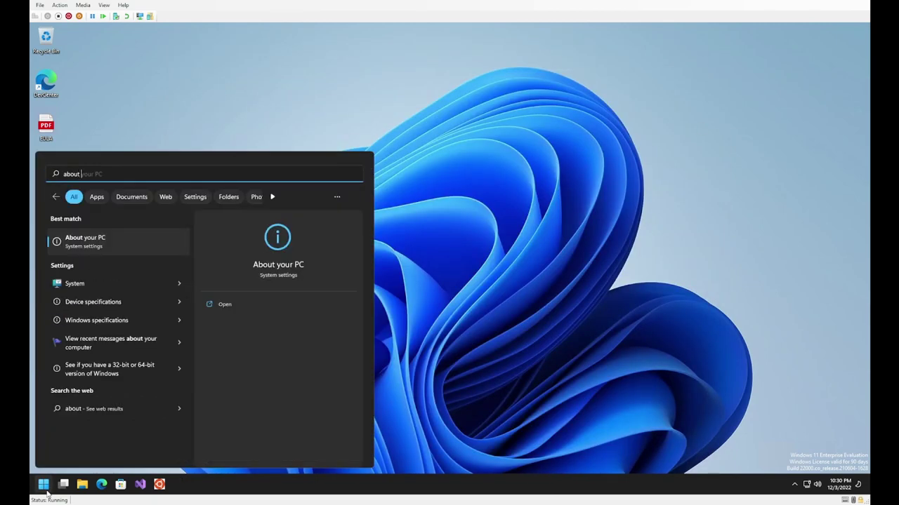
click(150, 240)
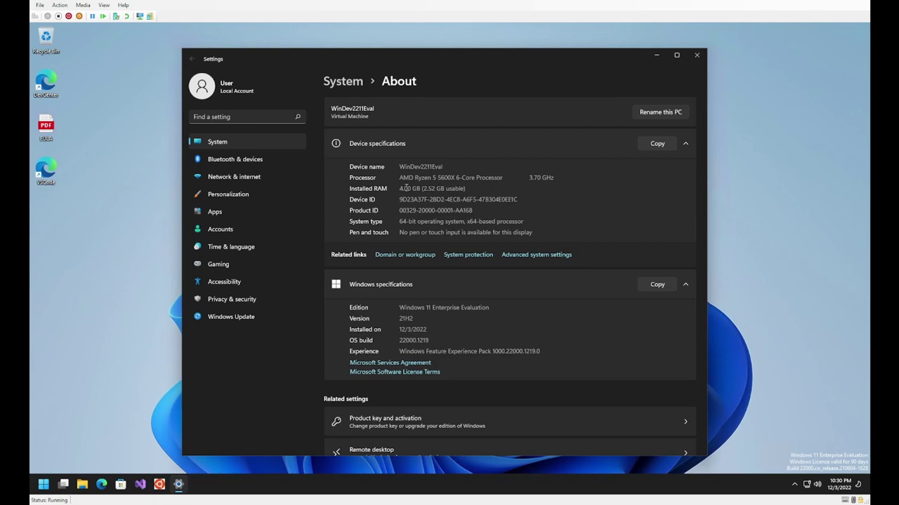
- Scroll the About page, look at Remote Desktop settings, and go back to About
scroll(477, 244, down, 3)
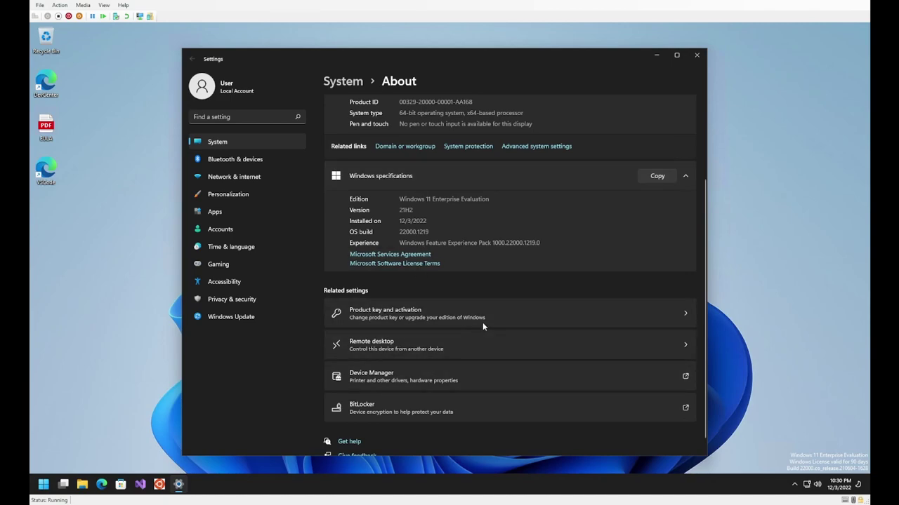
click(451, 352)
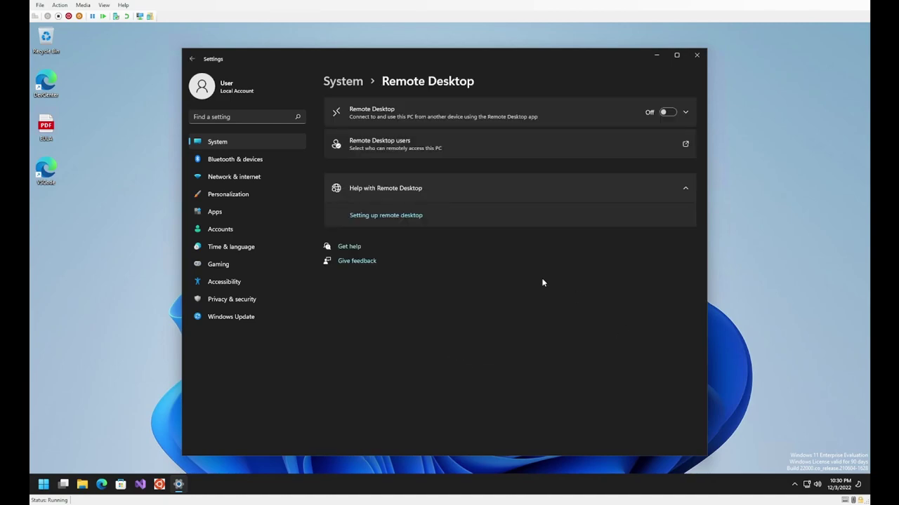
key(alt+Left)
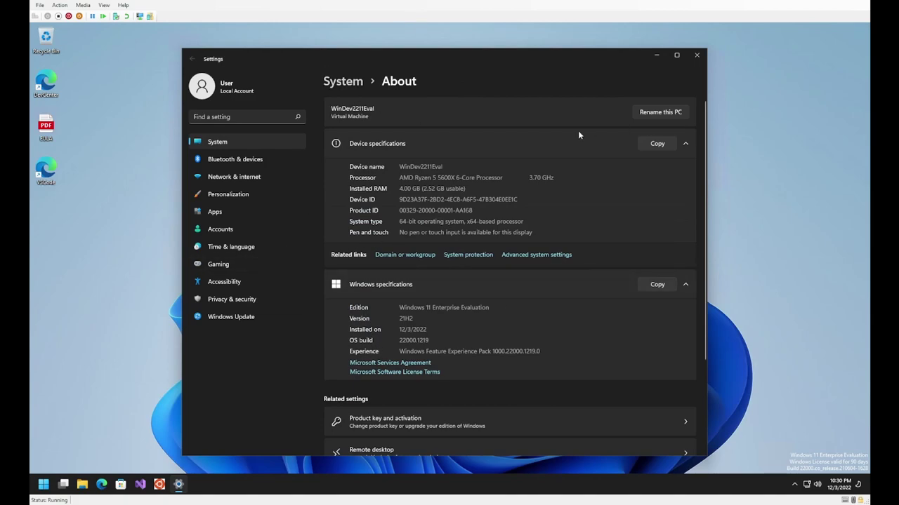
- Launch Edge and finish its welcome setup without importing data or personalised experience
click(697, 55)
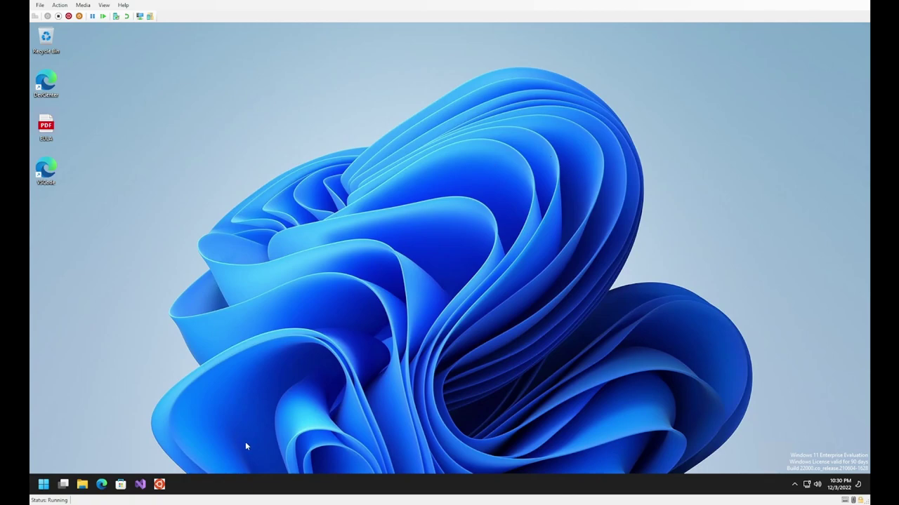
click(102, 484)
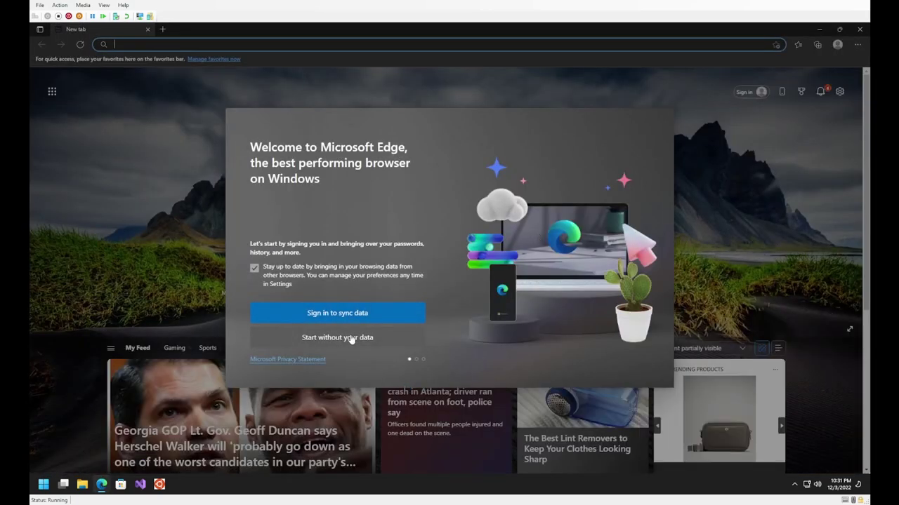
click(351, 338)
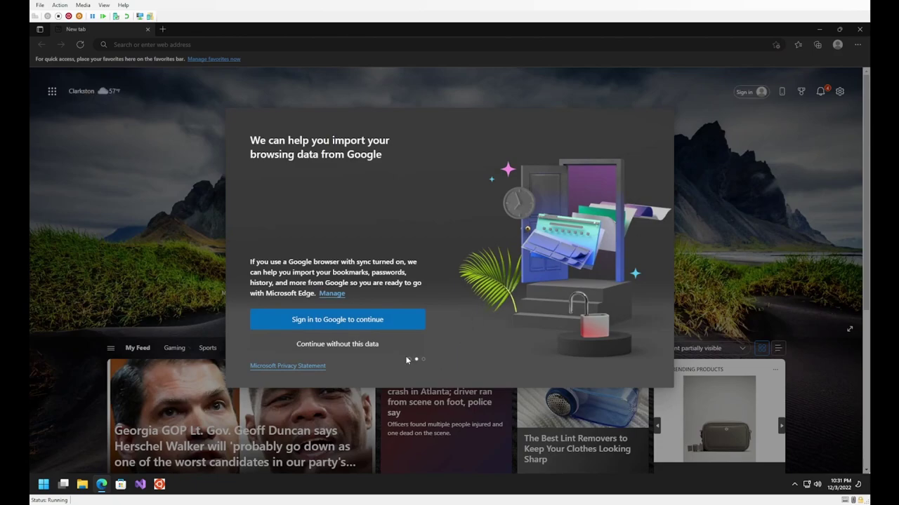
click(329, 346)
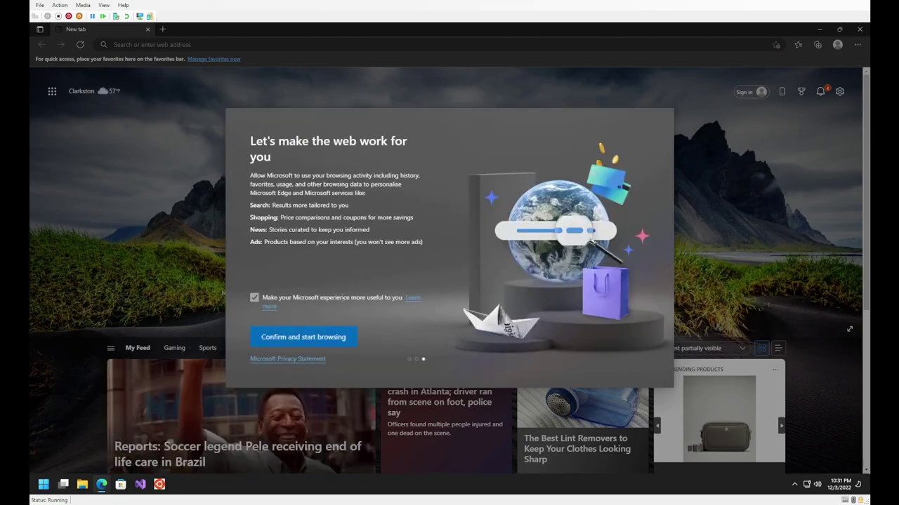
click(254, 298)
click(327, 341)
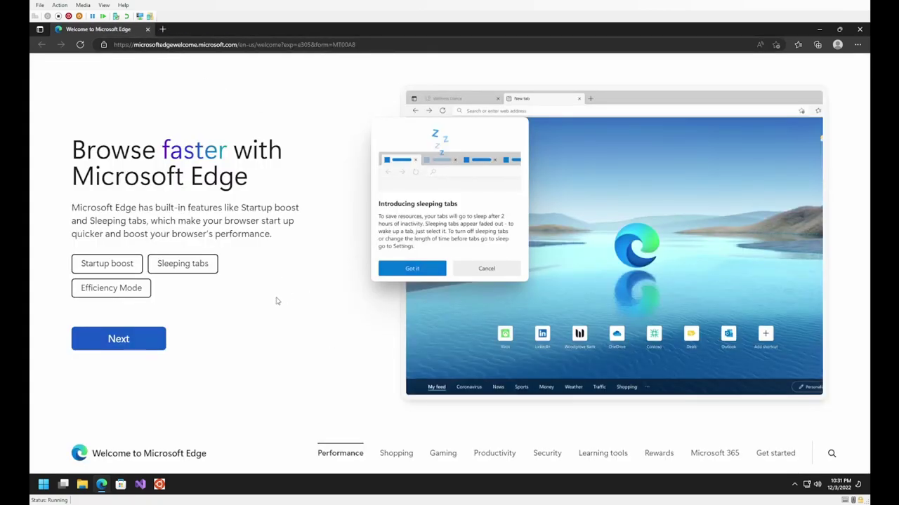
click(130, 289)
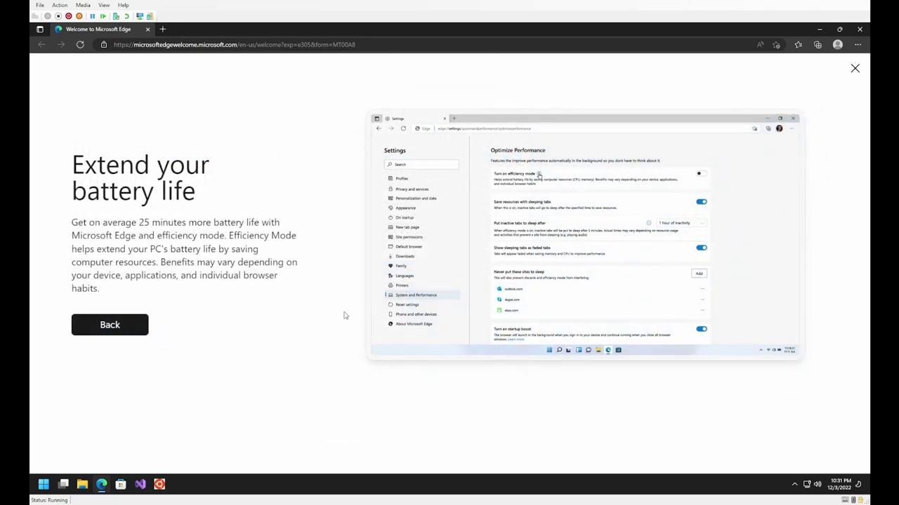
- Search the web for 'firefox', open the Firefox download page, then close Edge
click(203, 45)
text(firefox)
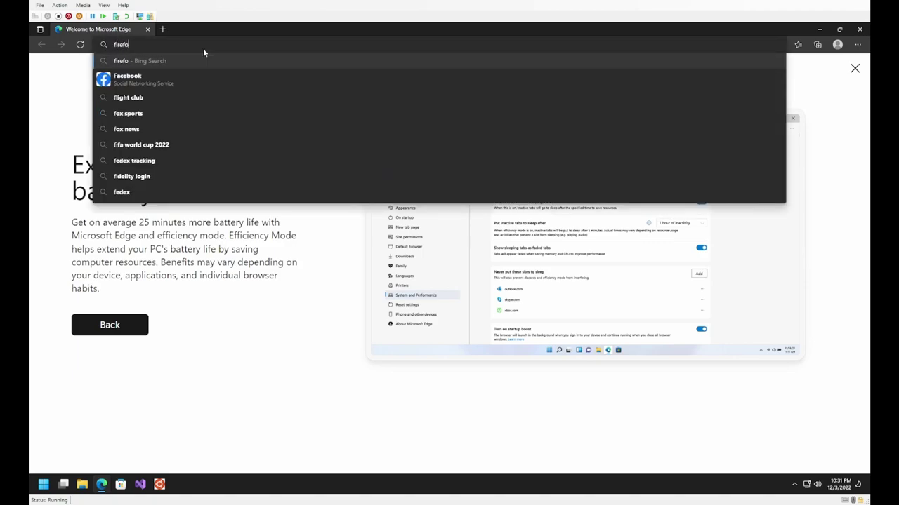
key(Return)
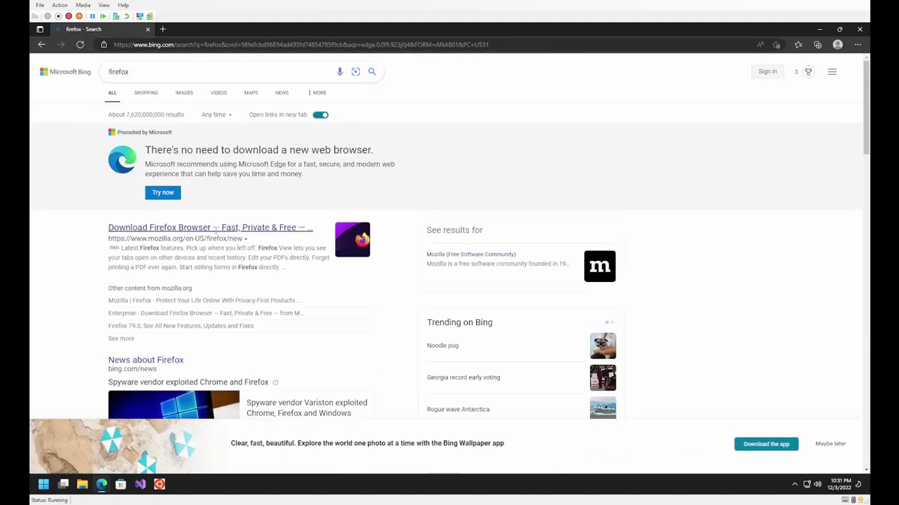
click(188, 230)
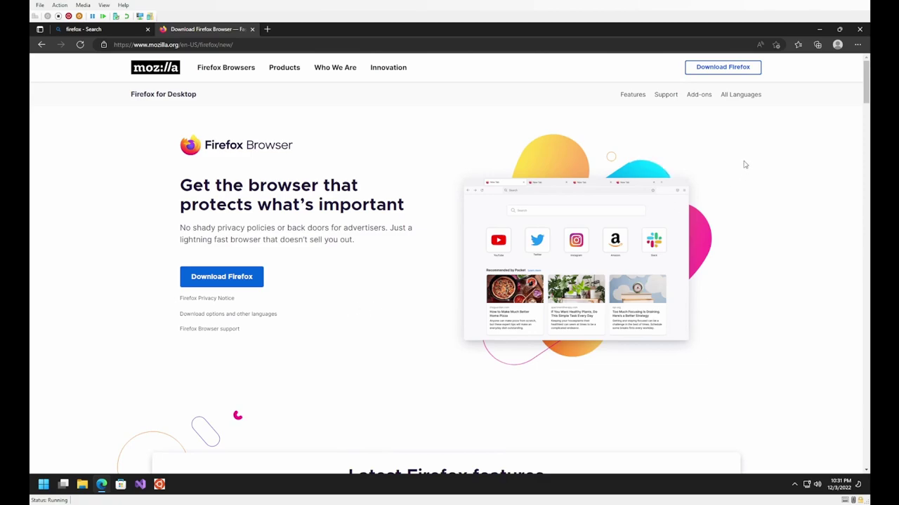
click(860, 28)
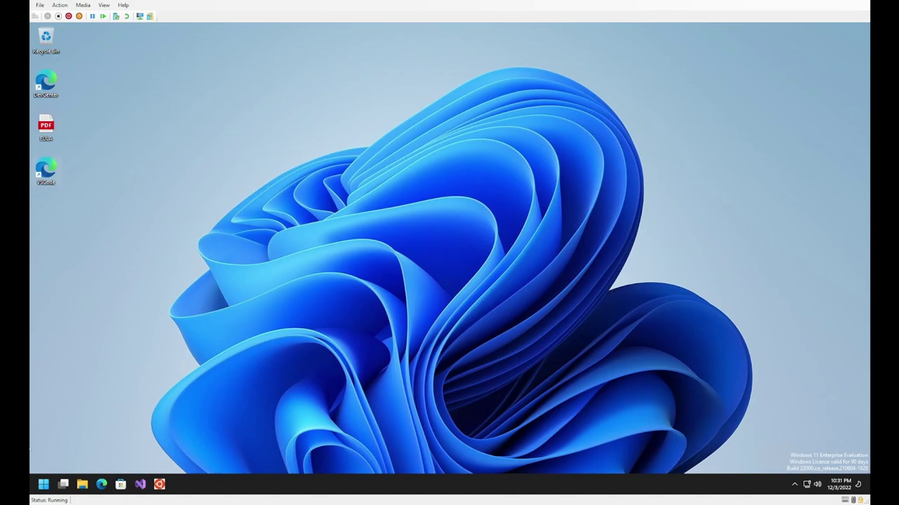
- Open File Explorer, move it up-left, and review the General, View and Search Folder Options tabs
click(82, 484)
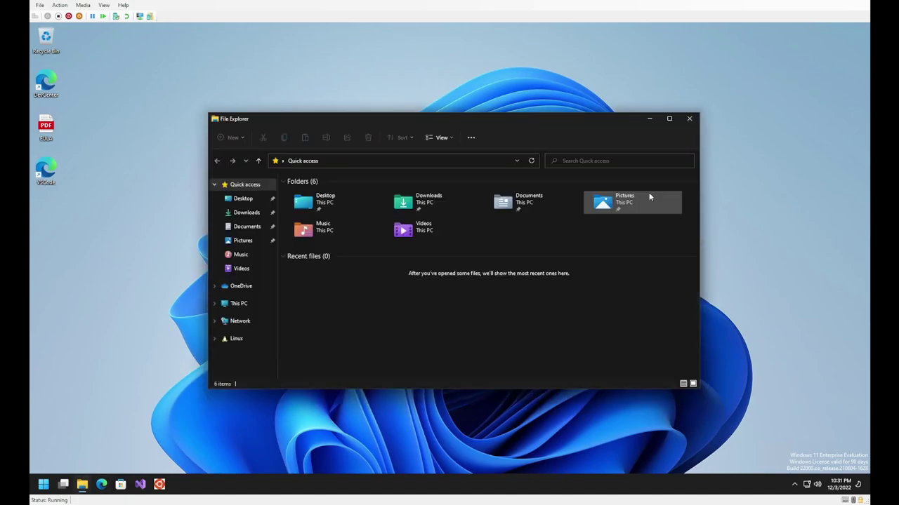
drag(453, 126, 406, 74)
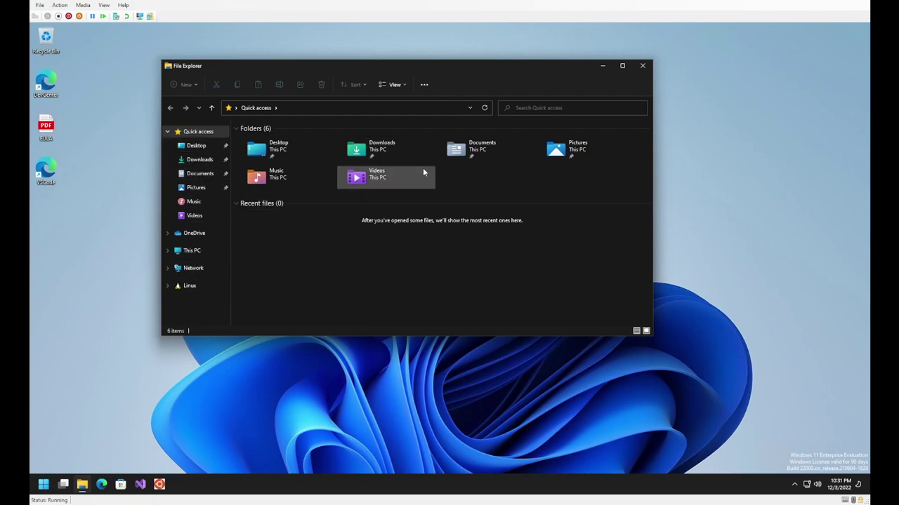
click(424, 84)
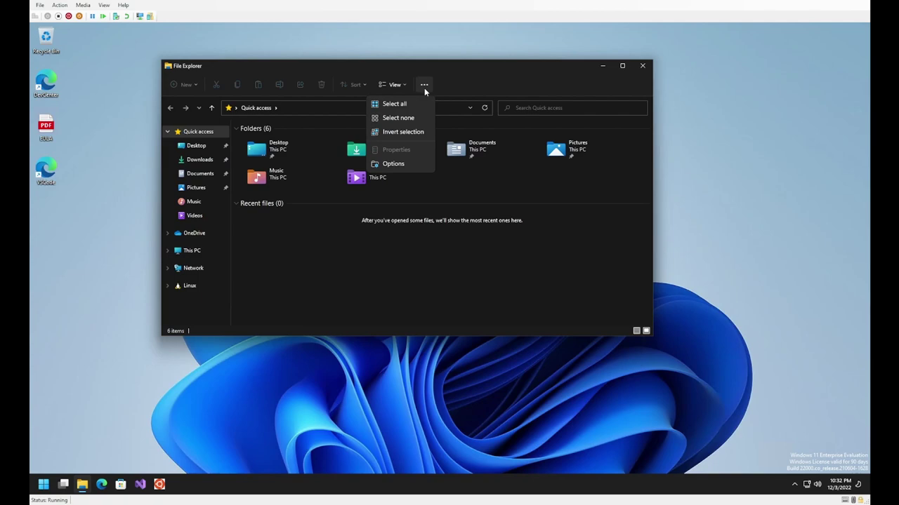
click(403, 168)
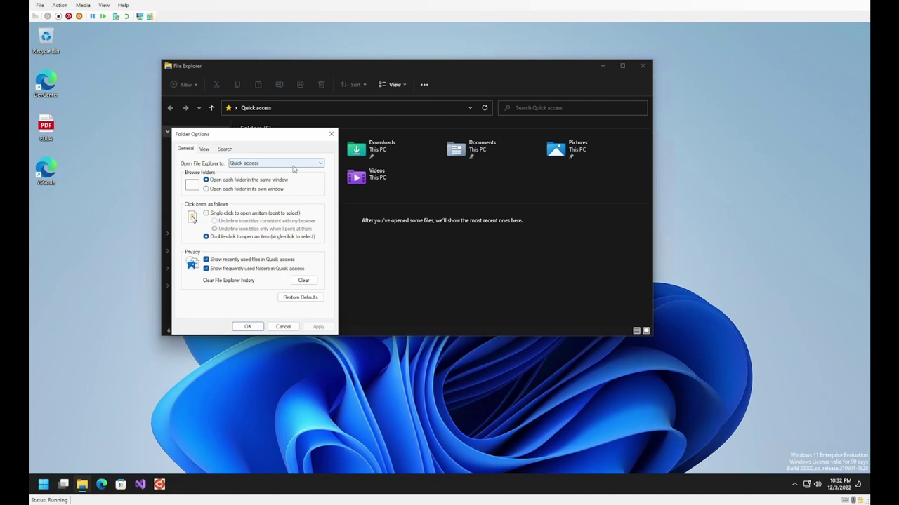
click(204, 149)
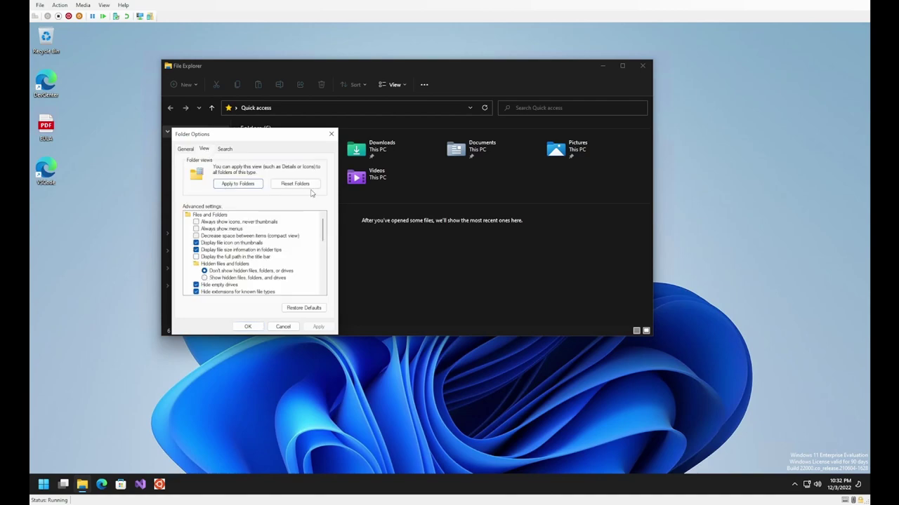
click(230, 150)
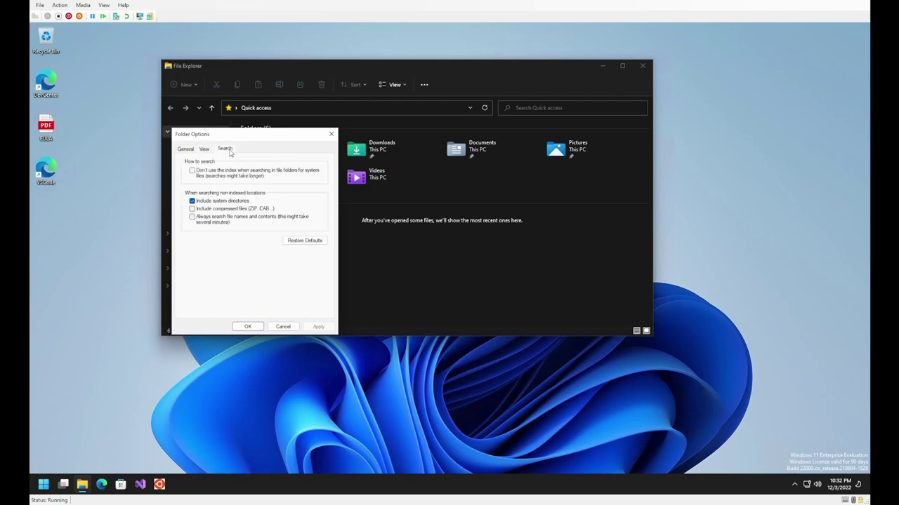
click(330, 134)
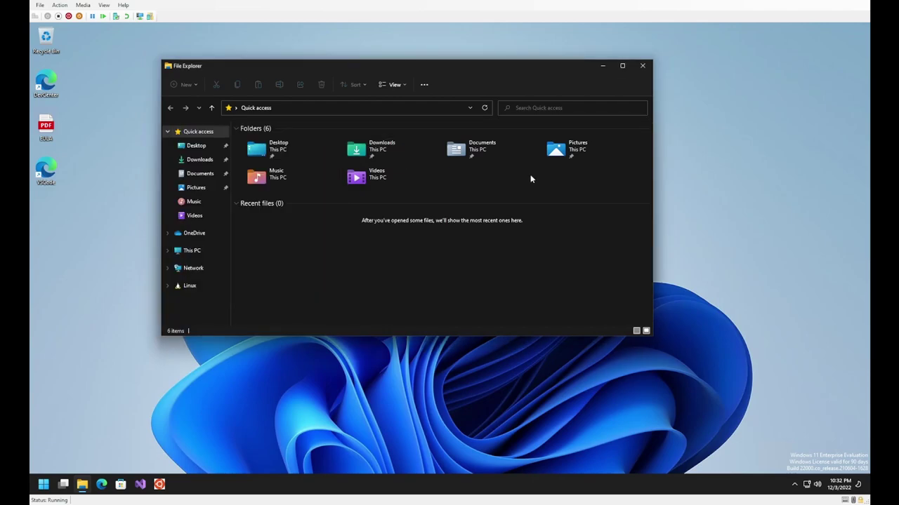
- Switch File Explorer to Compact view and show This PC with the Windows (C:) drive
click(392, 85)
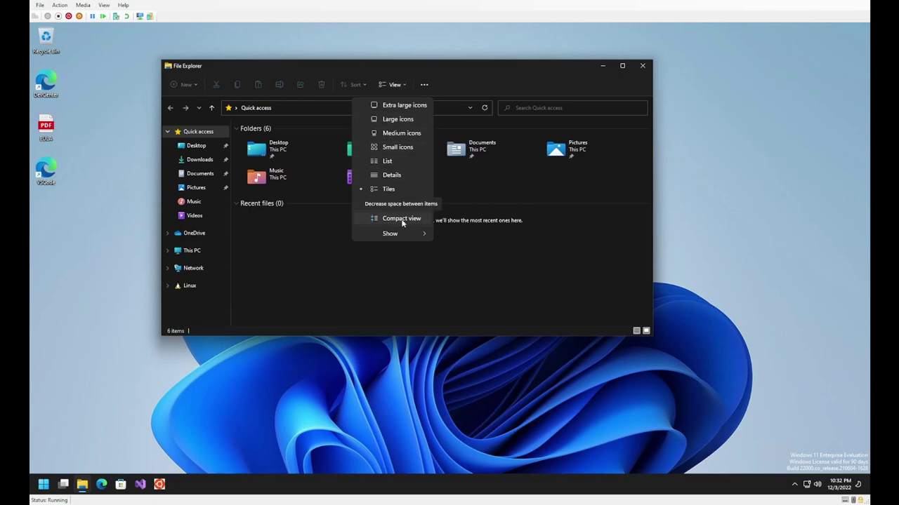
click(393, 87)
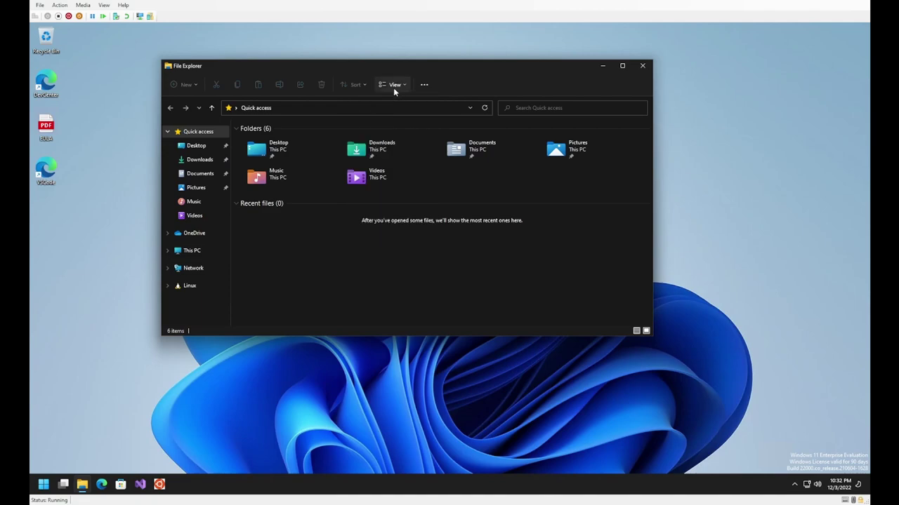
click(393, 88)
click(392, 219)
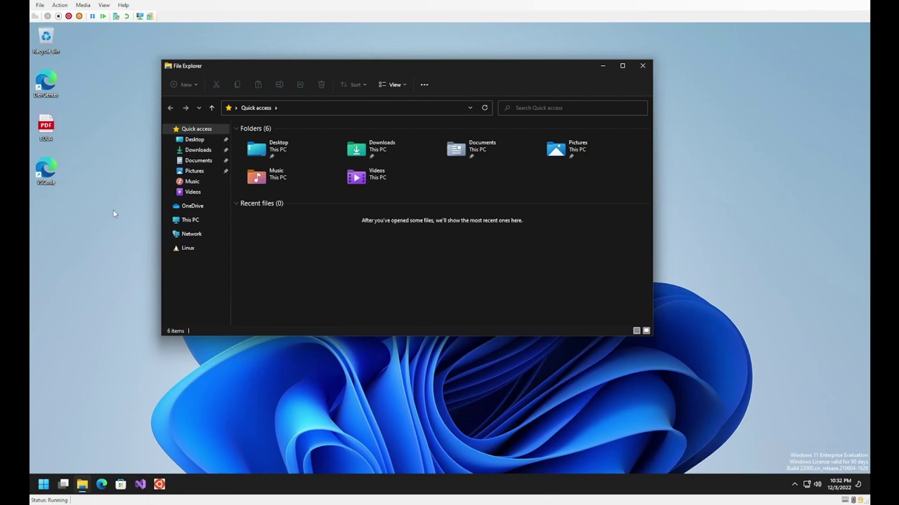
click(200, 225)
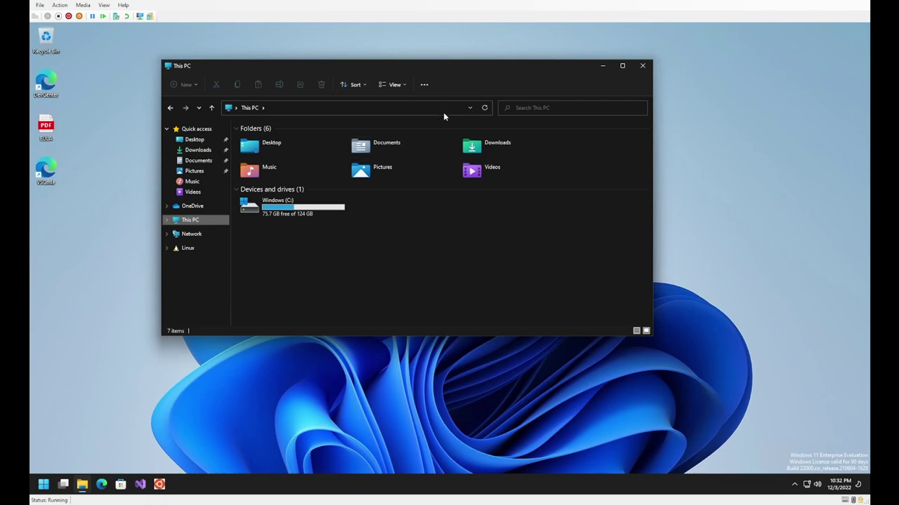
- Open the Windows (C:) drive, then open Downloads in a new window and close it
double_click(314, 210)
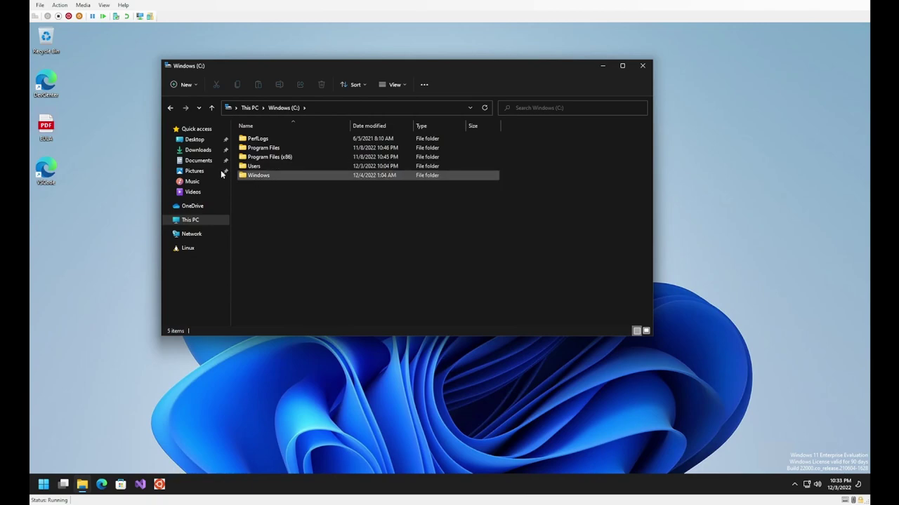
right_click(202, 149)
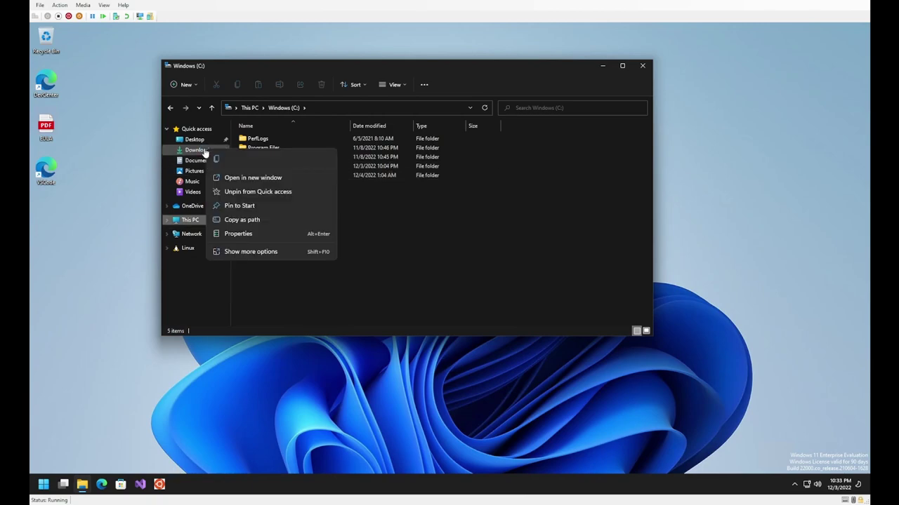
click(248, 178)
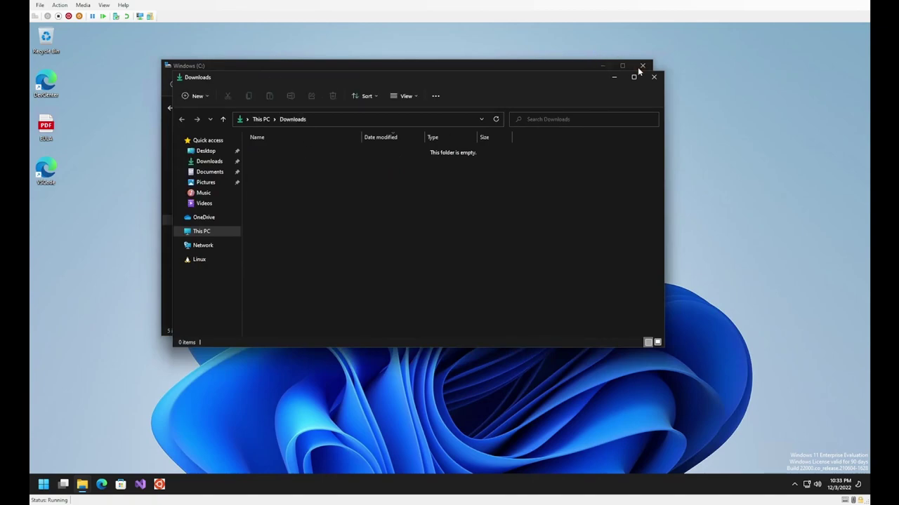
click(652, 77)
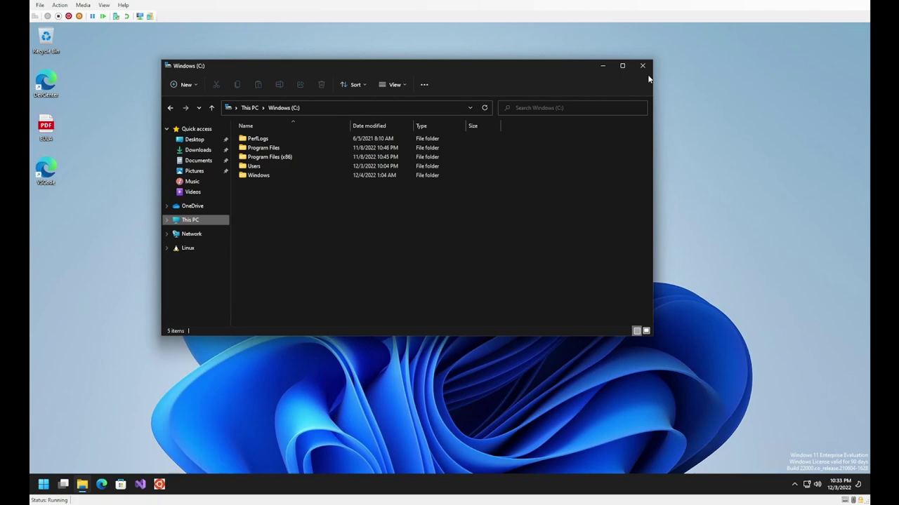
right_click(273, 166)
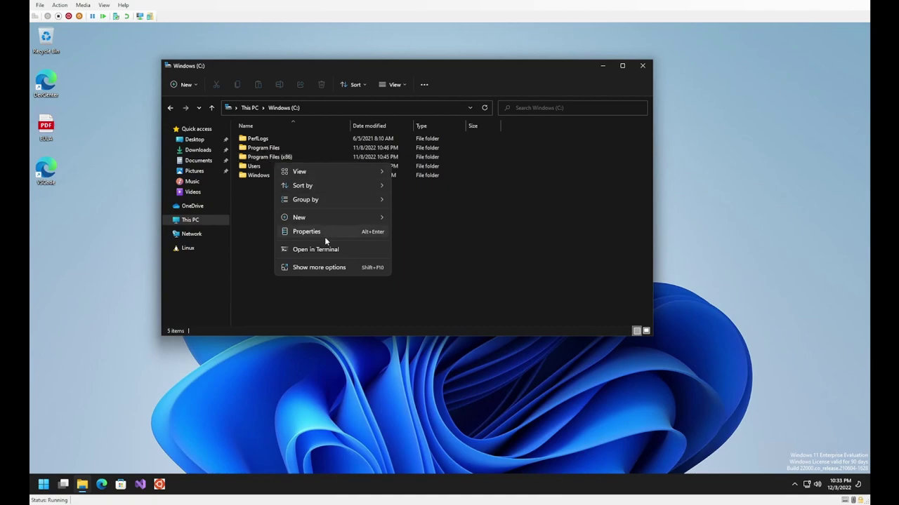
click(327, 267)
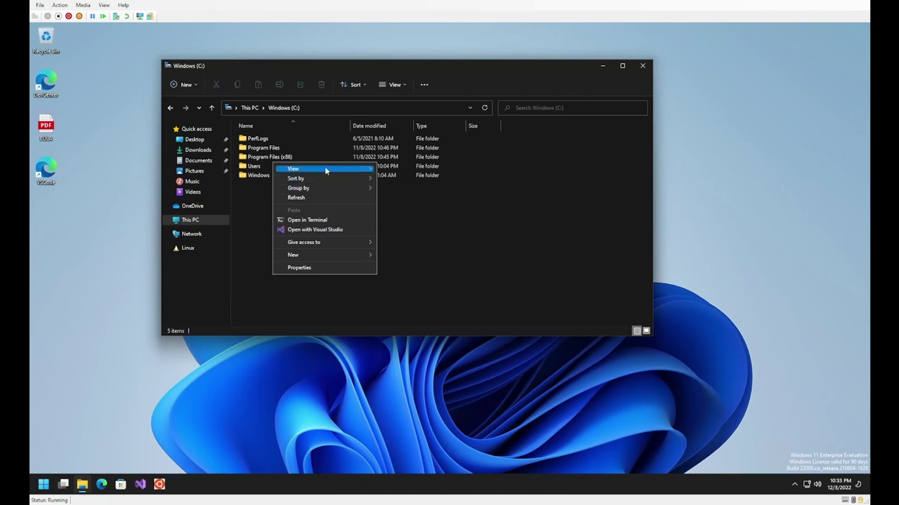
mouse_move(325, 171)
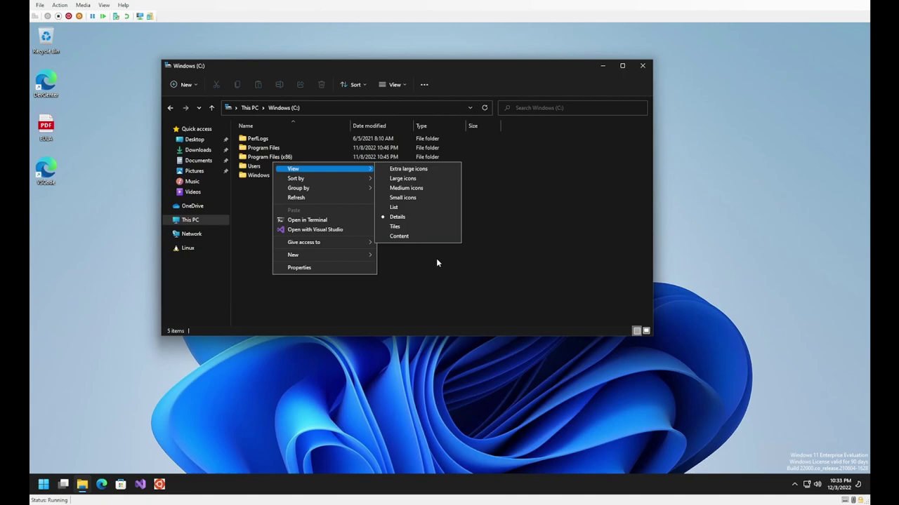
click(469, 291)
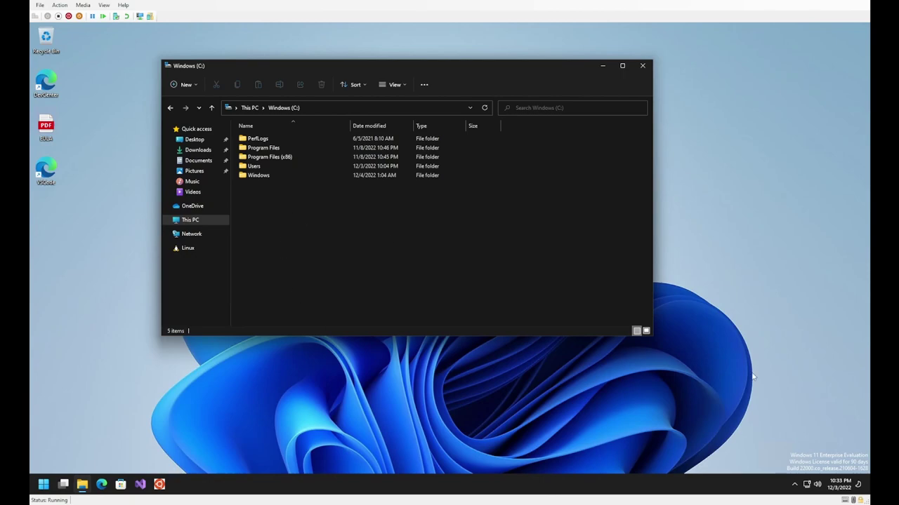
double_click(257, 167)
key(alt+Left)
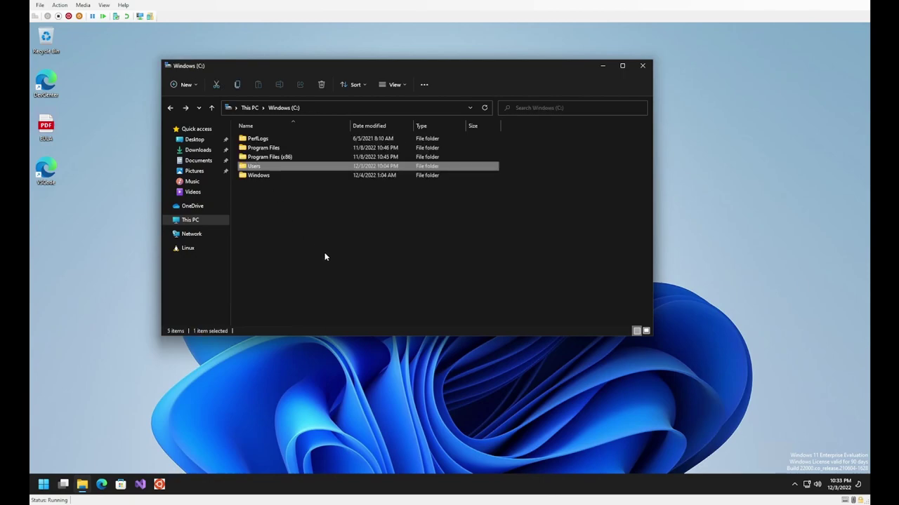